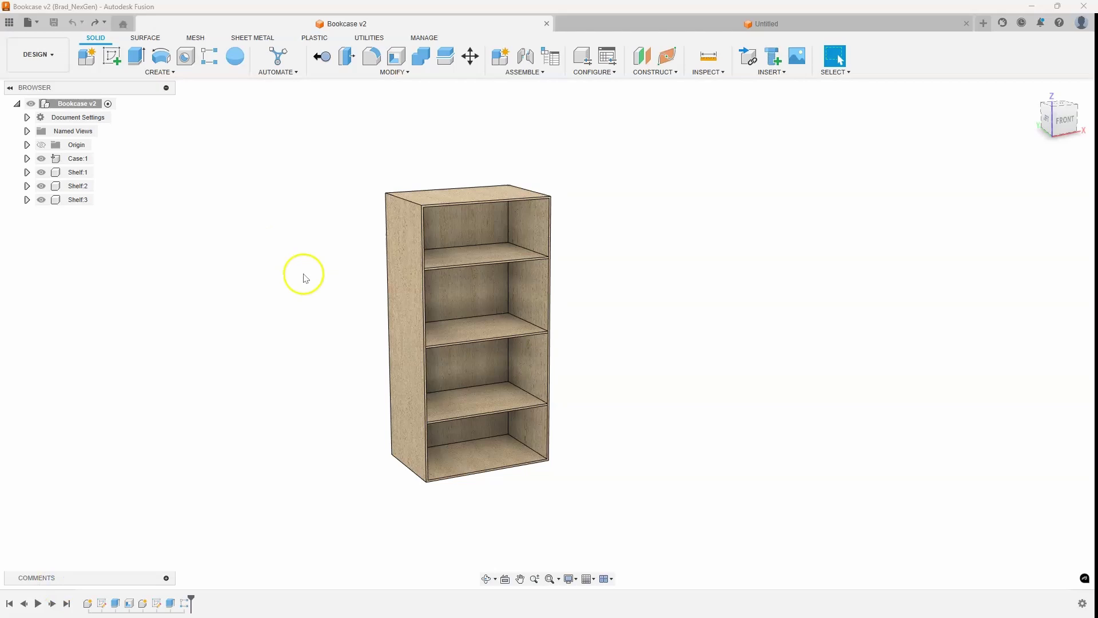
# - Open the MODIFY menu for the three-shelf Bookcase v2 model
pyautogui.click(343, 163)
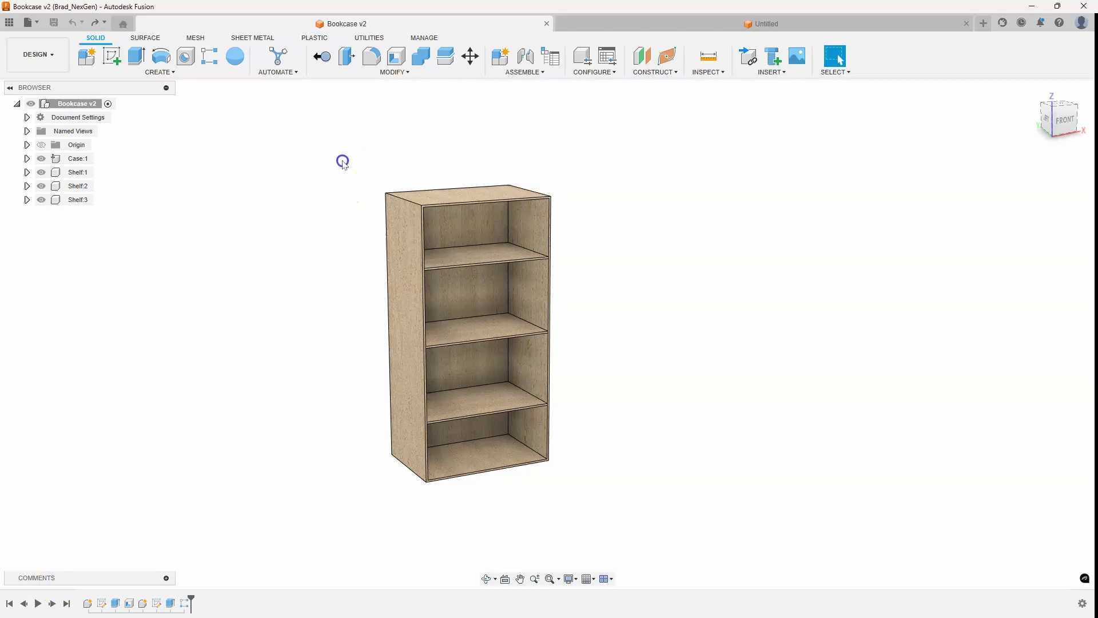
pyautogui.click(390, 73)
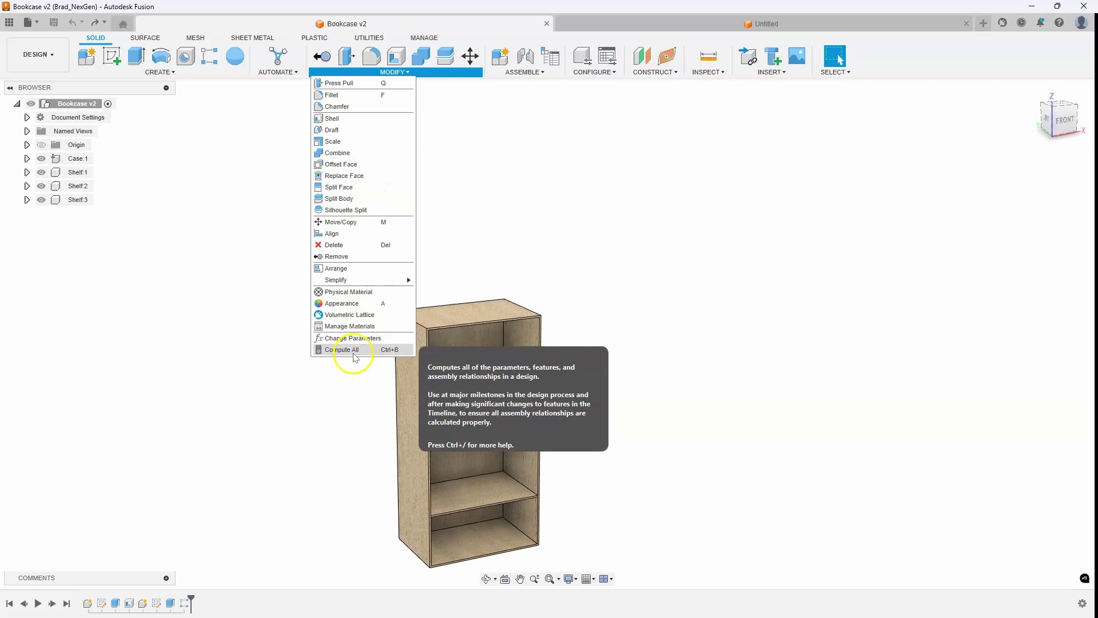
# - Open Change Parameters to show ply, height, width, depth and num_of_shelves with their expressions
pyautogui.click(335, 342)
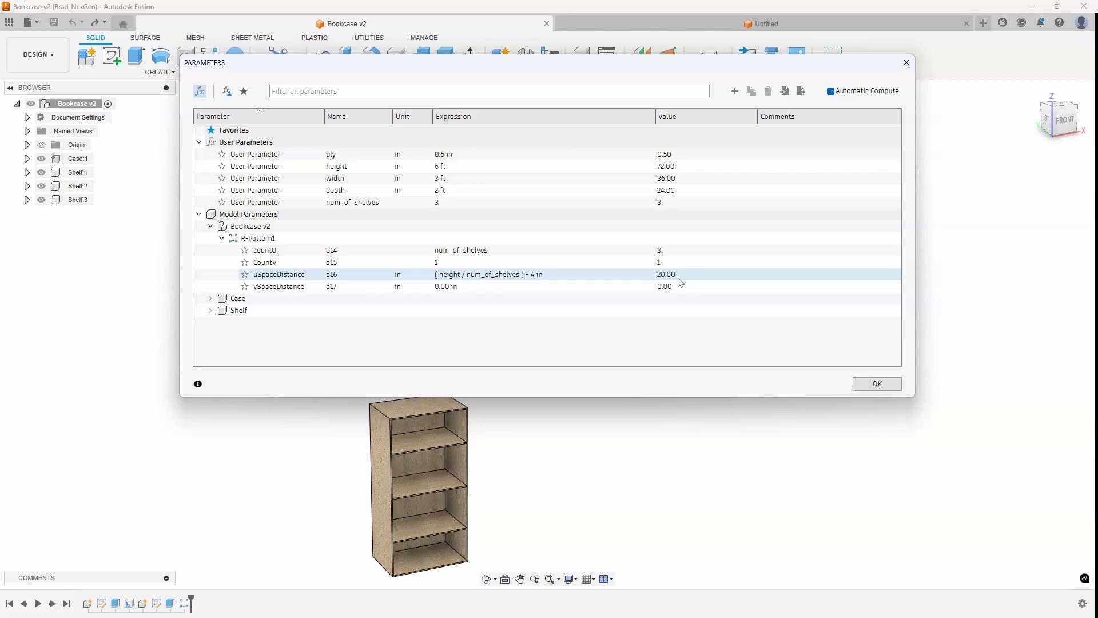
pyautogui.click(617, 333)
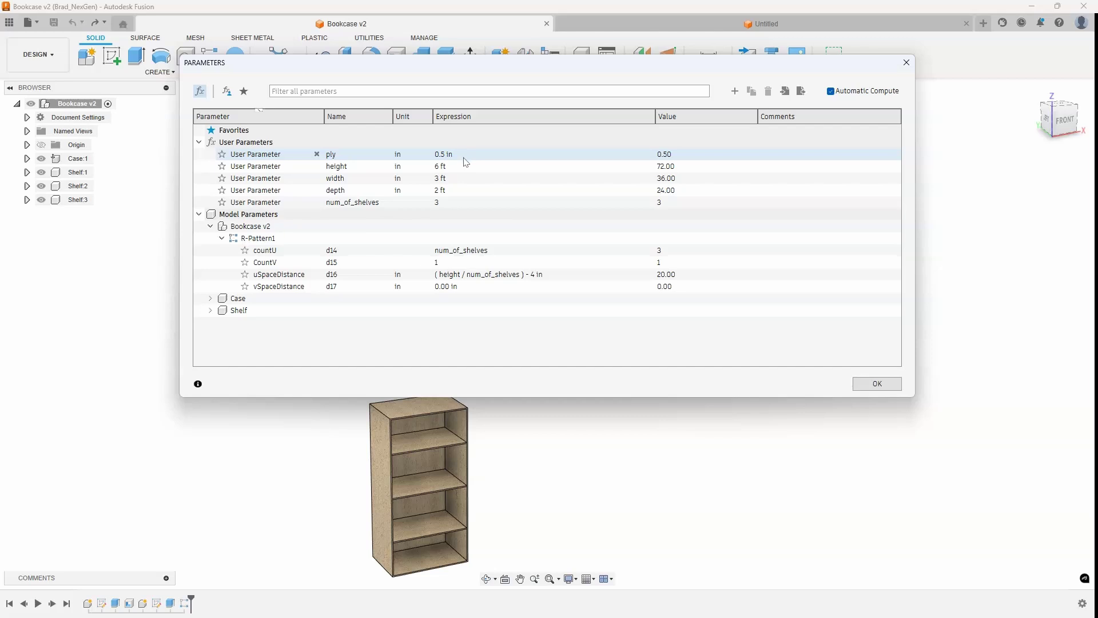
pyautogui.click(462, 202)
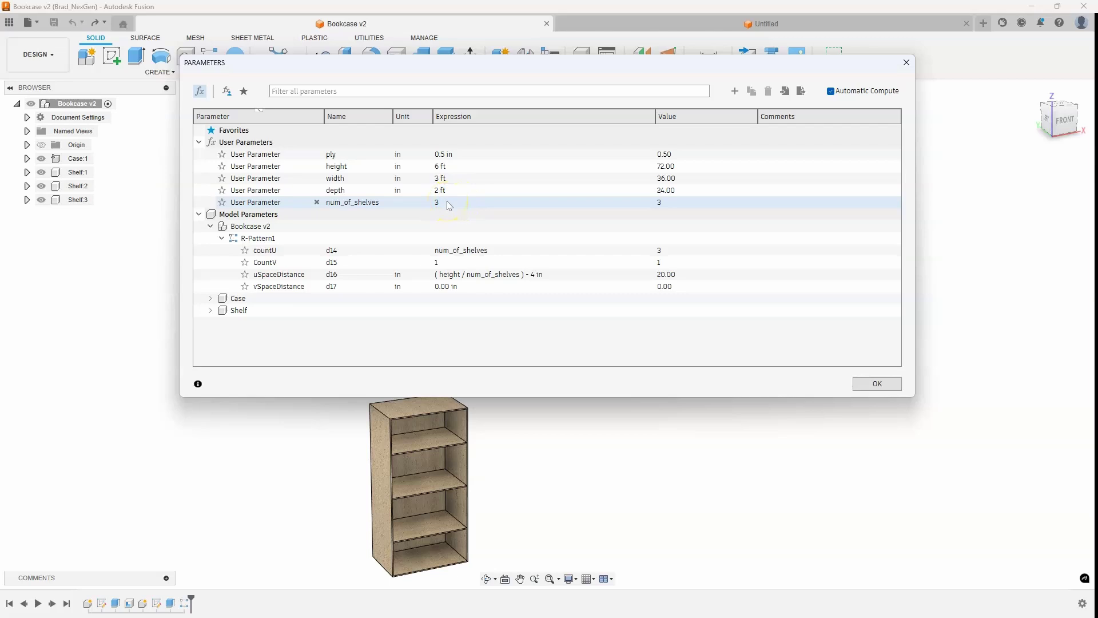
pyautogui.click(457, 167)
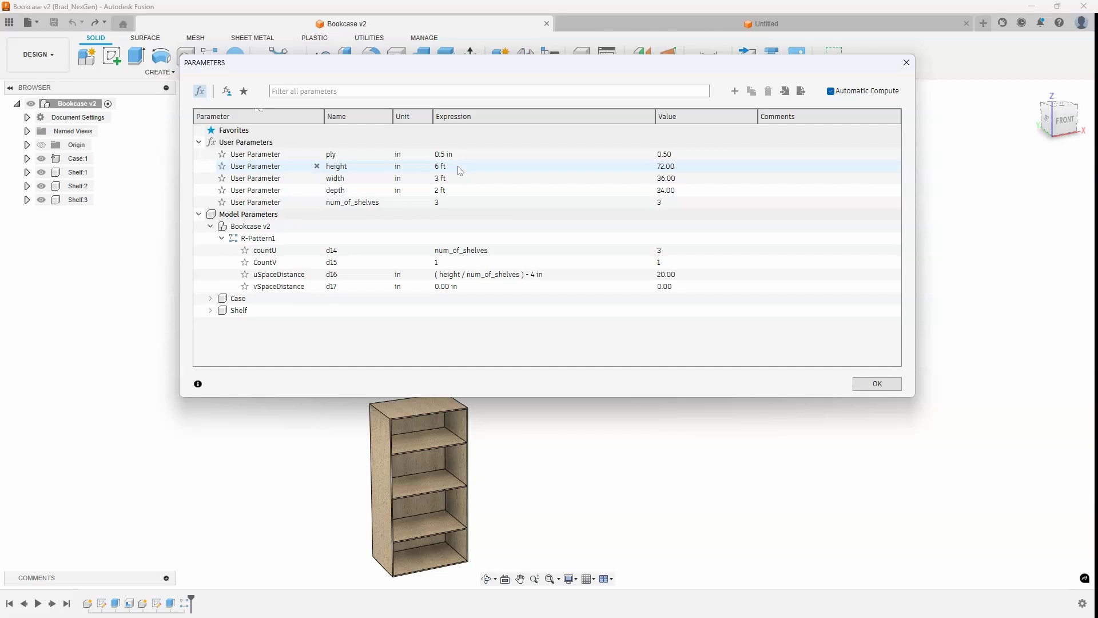
pyautogui.click(452, 204)
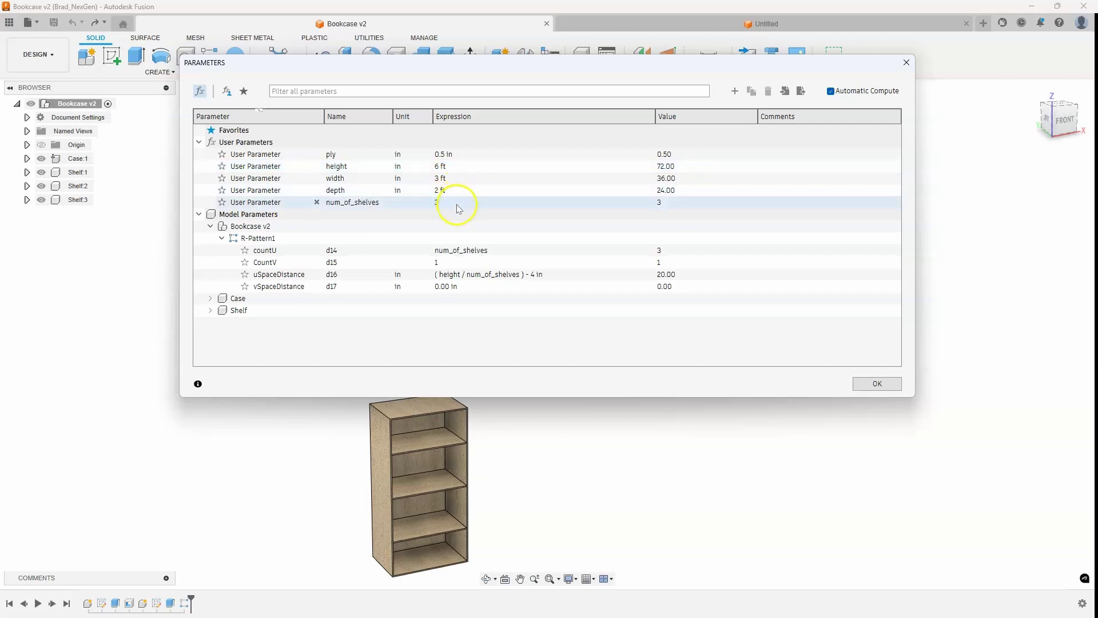
# - Begin num_of_shelves' expression as an if function with the condition height<=4ft
pyautogui.click(455, 203)
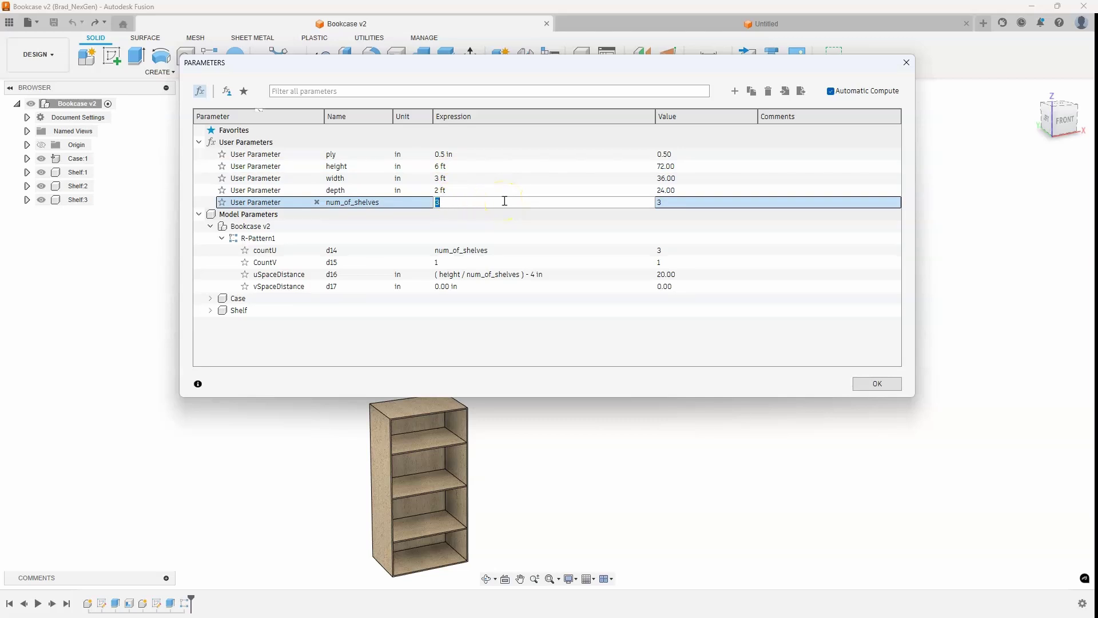
pyautogui.write('if')
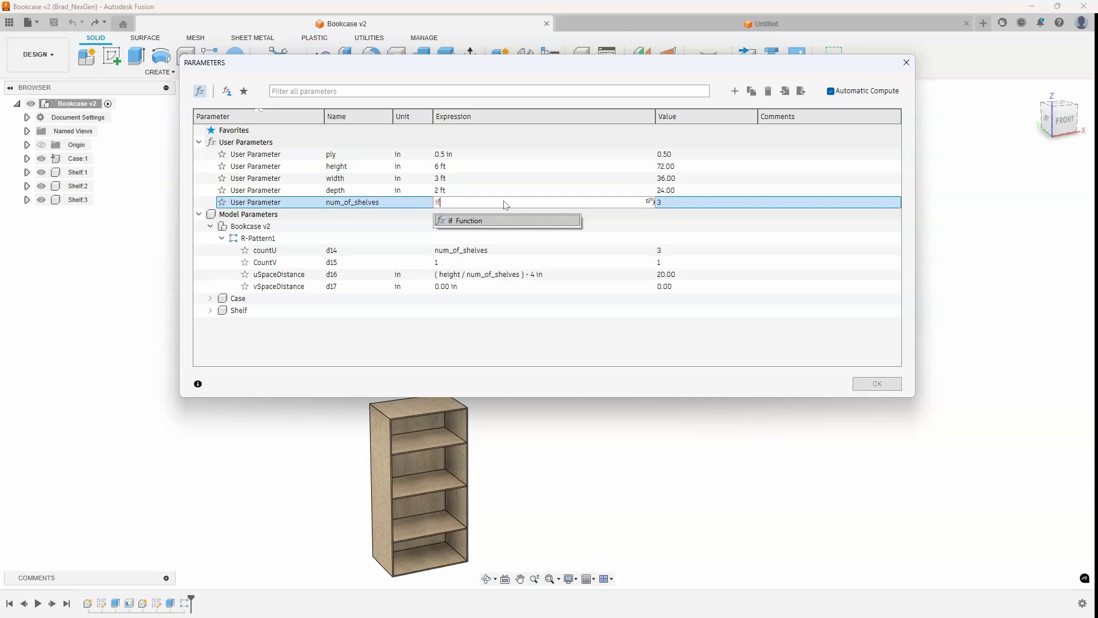
pyautogui.click(491, 221)
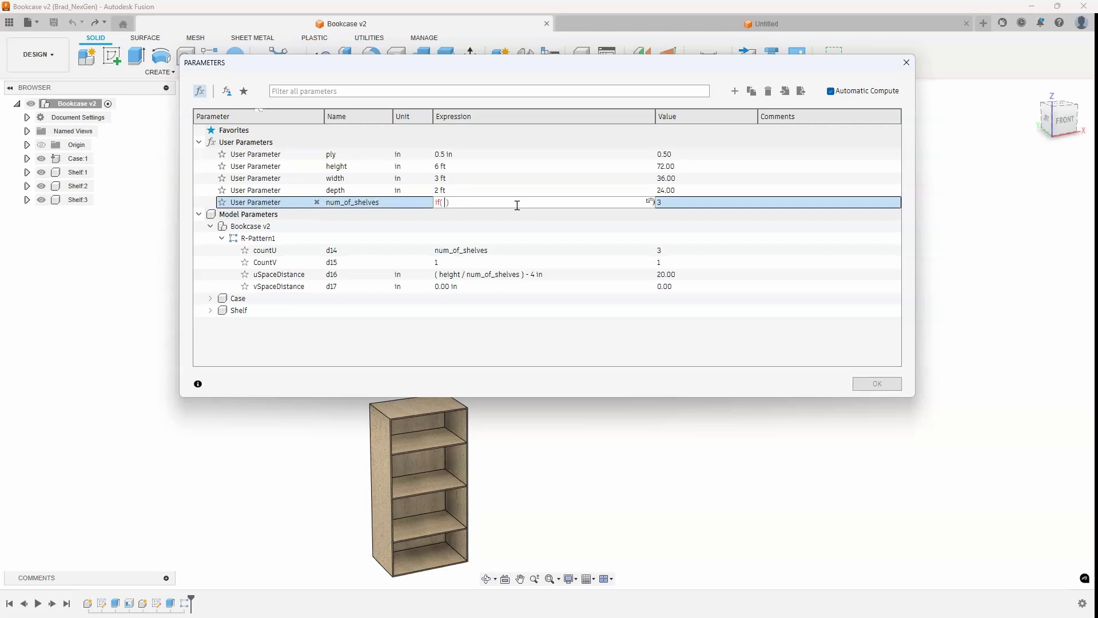
pyautogui.write('heig')
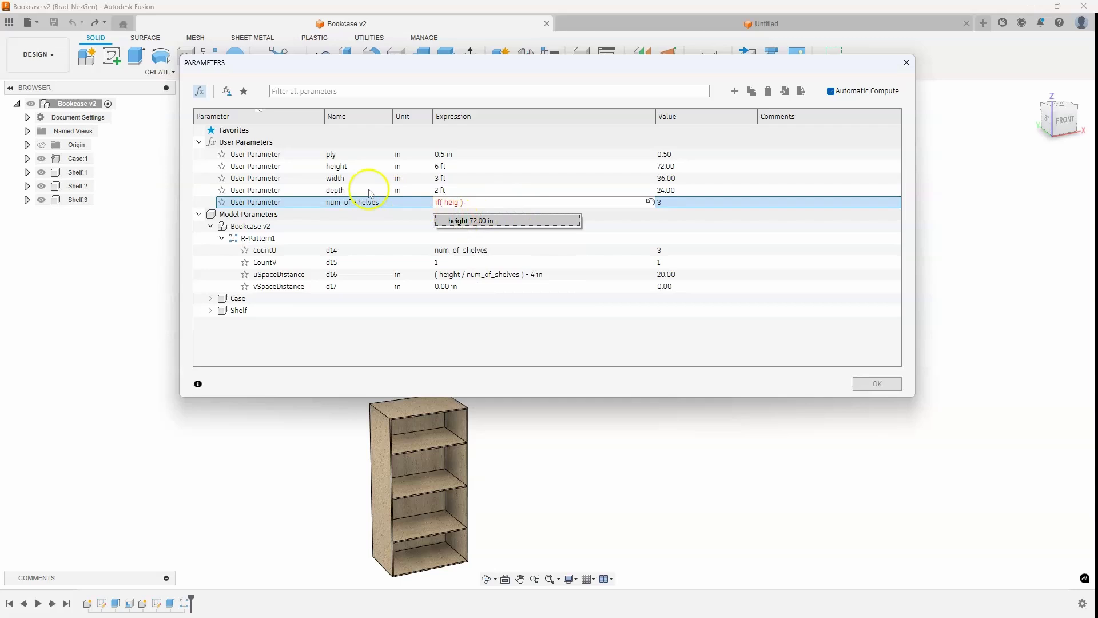
pyautogui.click(470, 222)
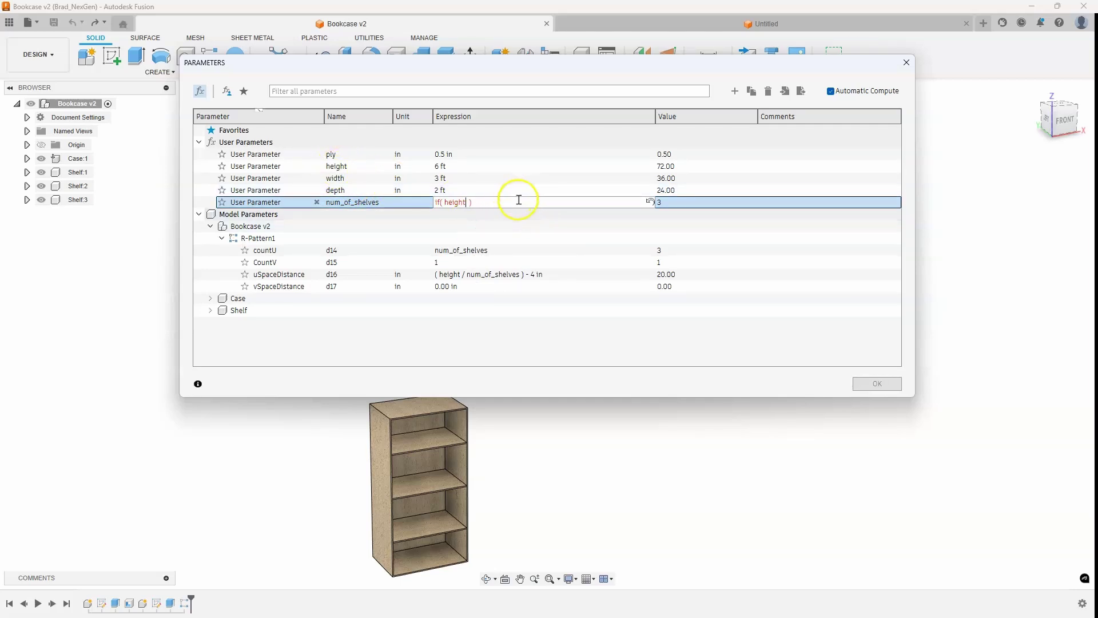
pyautogui.write('<')
pyautogui.write('=4ft')
pyautogui.write(';1')
# - Give 1 shelf for that case and start a nested if(height condition
pyautogui.write(';')
pyautogui.write('if')
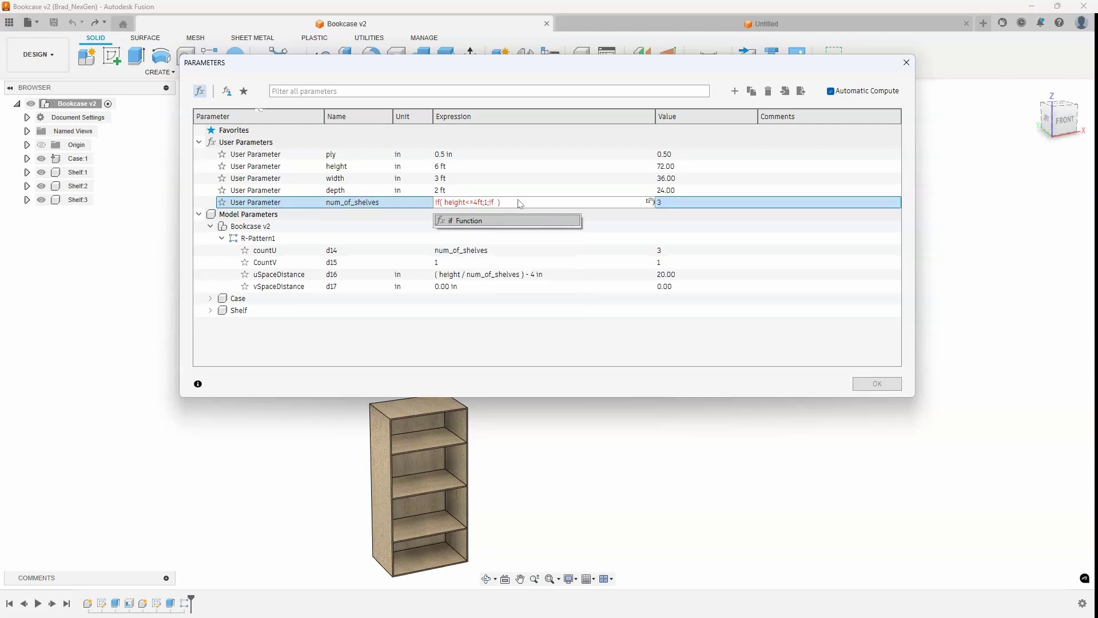
pyautogui.write('(heig')
pyautogui.click(486, 221)
pyautogui.click(519, 202)
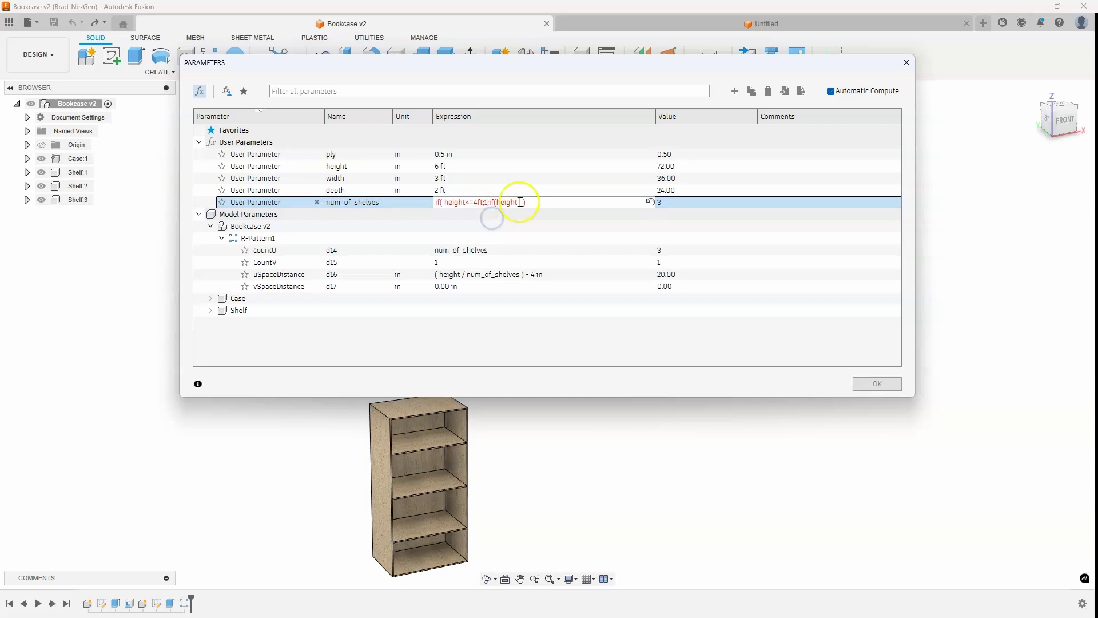
pyautogui.click(528, 202)
# - Complete the expression as if( height<=4ft;1;if(height<=6ft;3;5))
pyautogui.press('BackSpace')
pyautogui.press('BackSpace')
pyautogui.write('<=6ft;3')
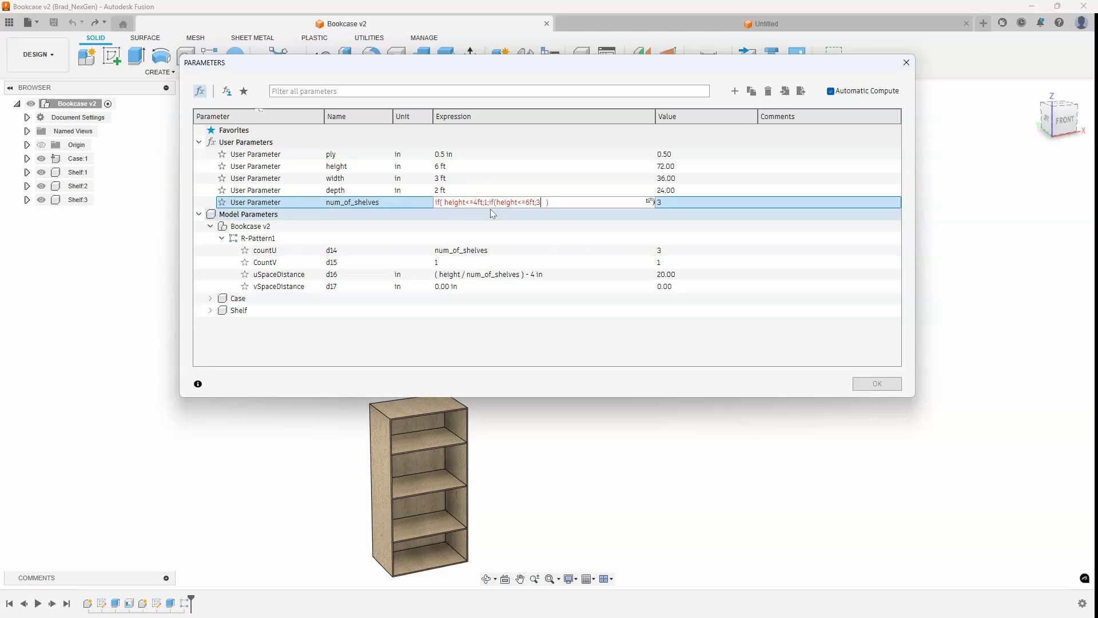
pyautogui.click(501, 210)
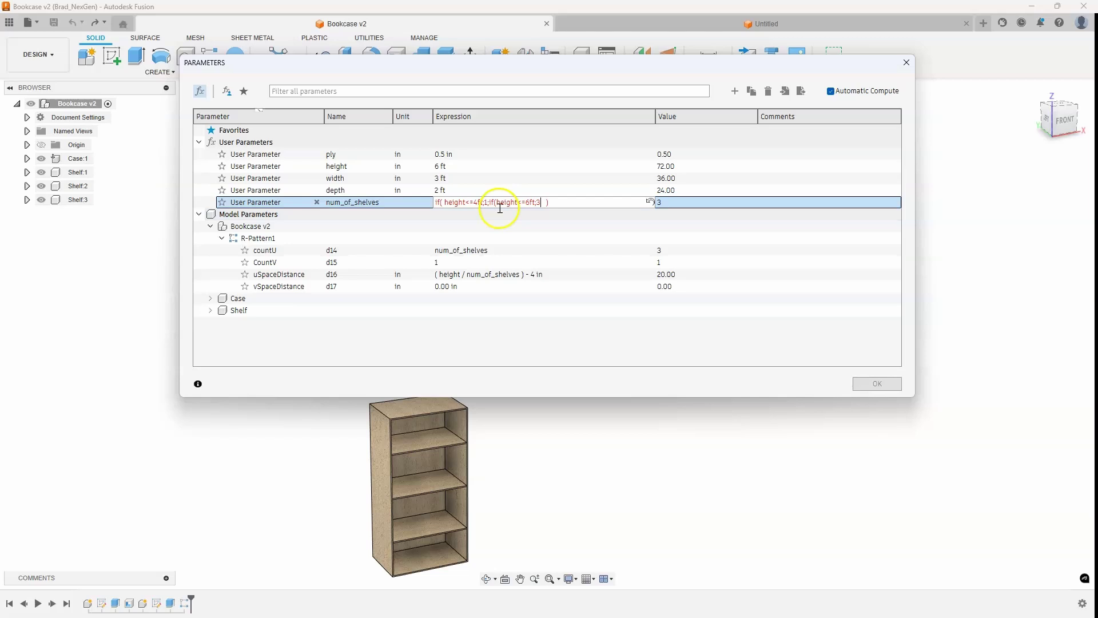
pyautogui.click(519, 211)
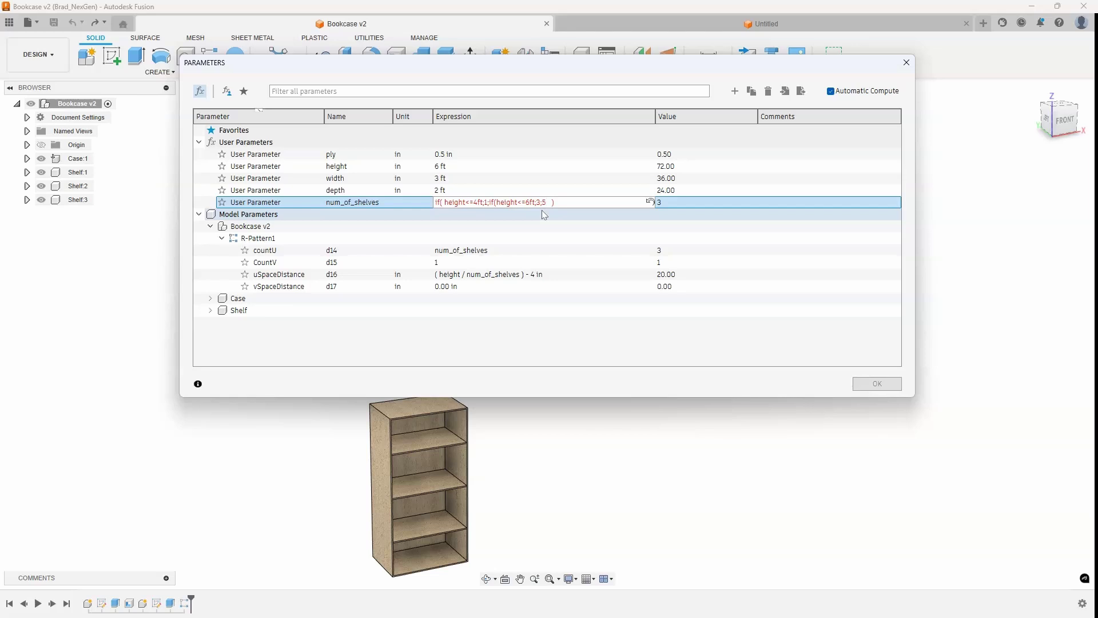
pyautogui.write(')')
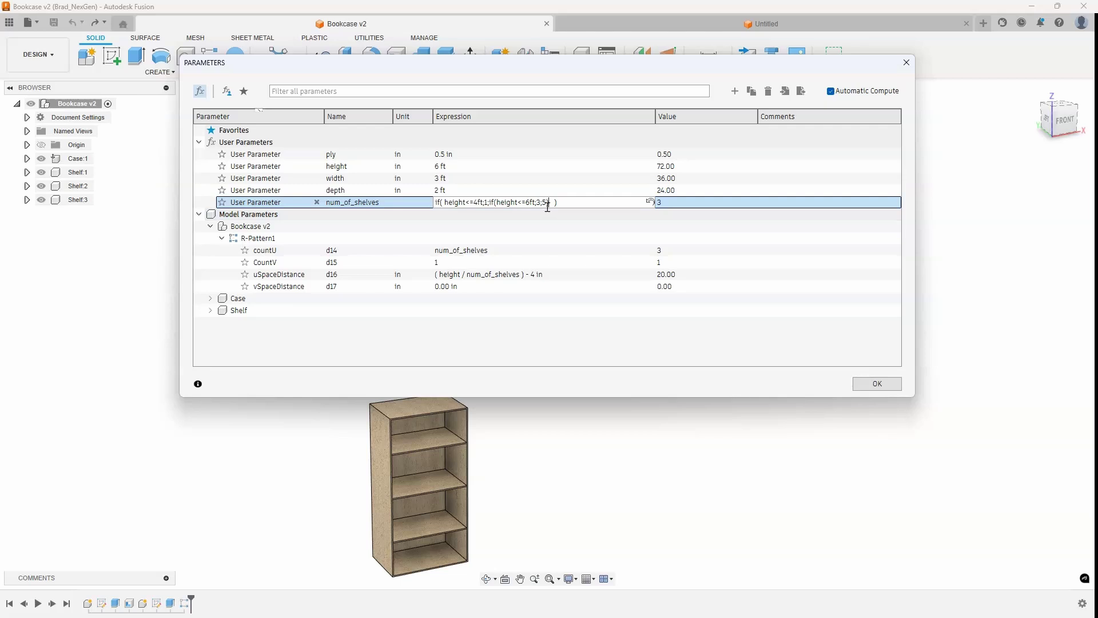
pyautogui.click(497, 205)
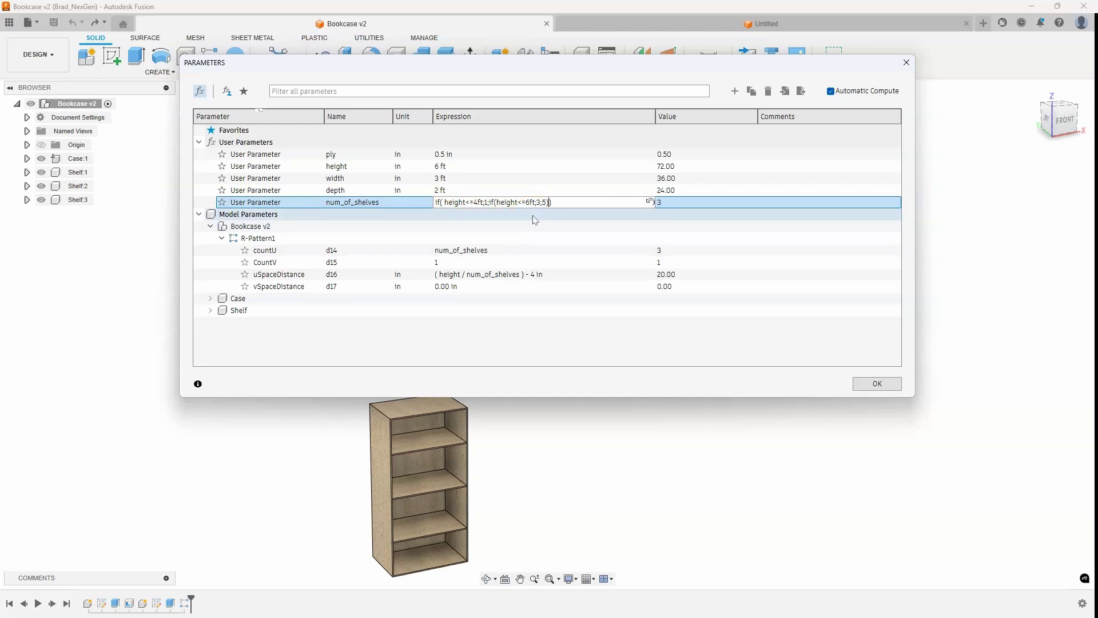
# - Commit the shelf expression and test a 4 ft bookcase height
pyautogui.press('Return')
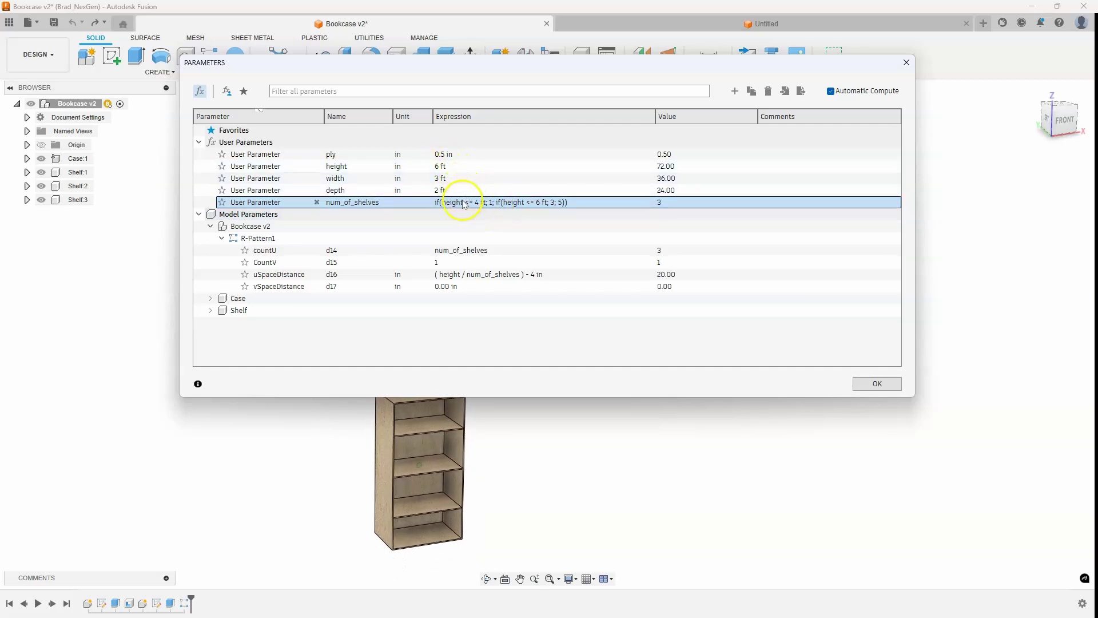
pyautogui.doubleClick(443, 165)
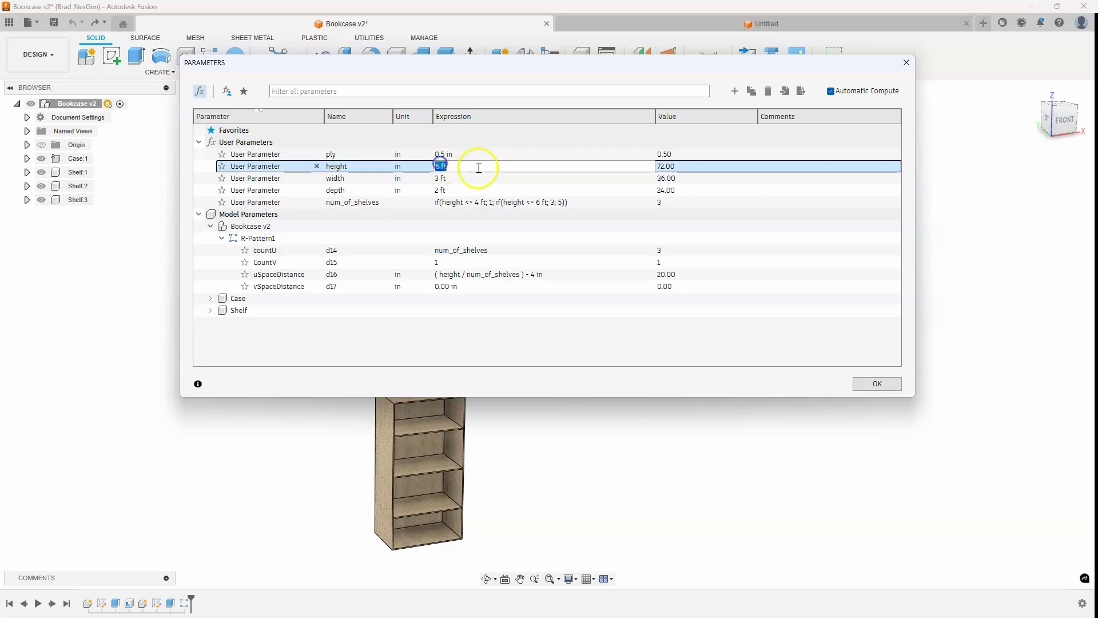
pyautogui.write('4ft')
pyautogui.press('Return')
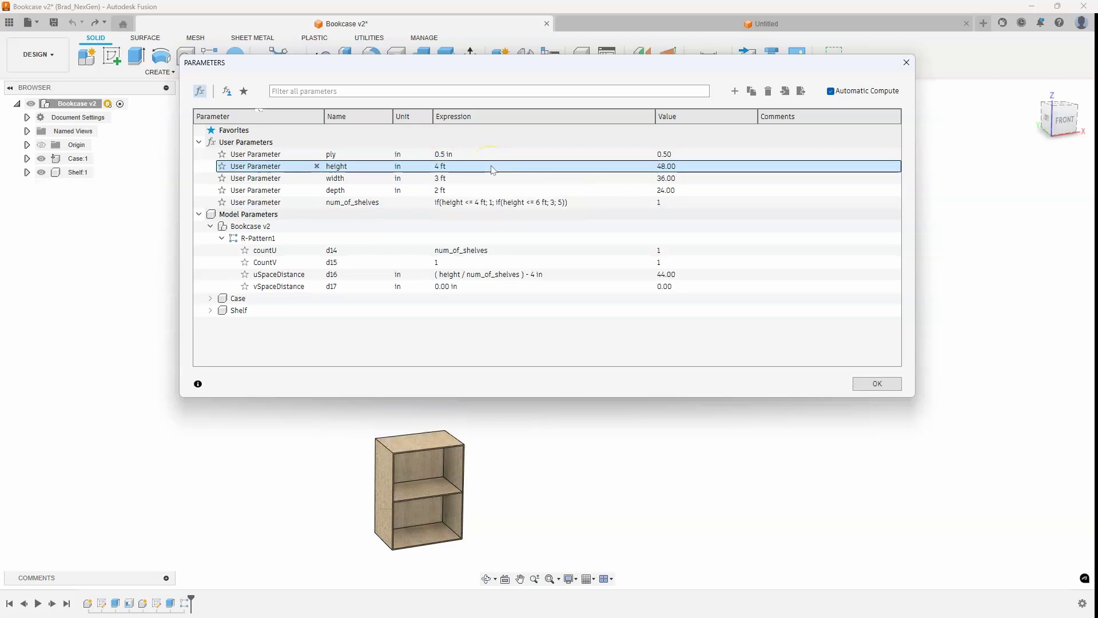
pyautogui.click(436, 499)
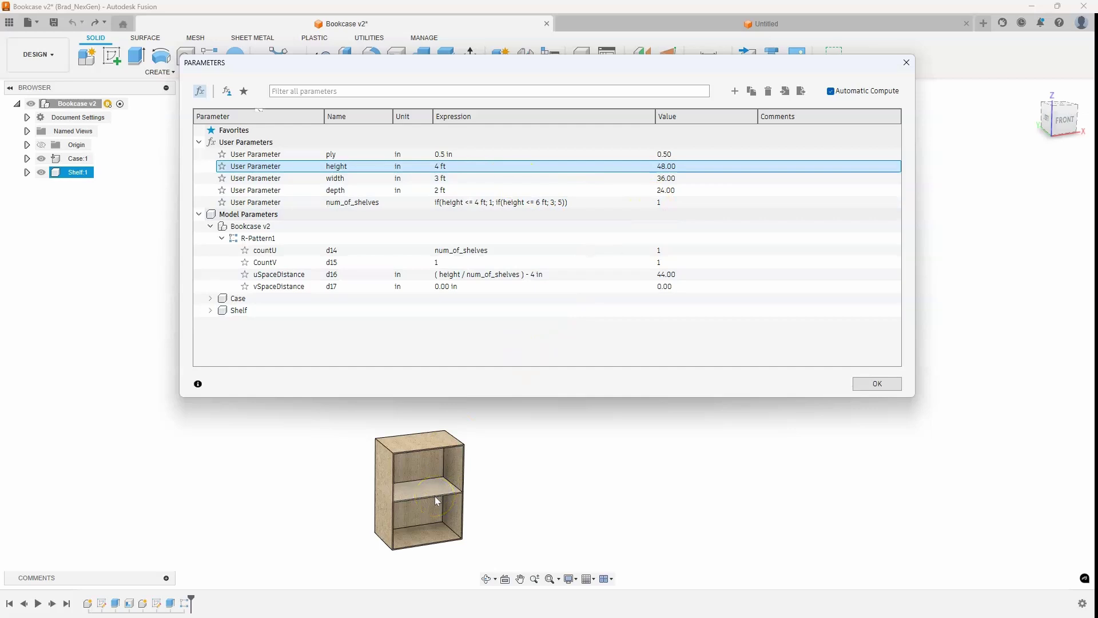
# - Try a 4.5 ft height, then set height to 7 ft for 5 shelves
pyautogui.doubleClick(452, 167)
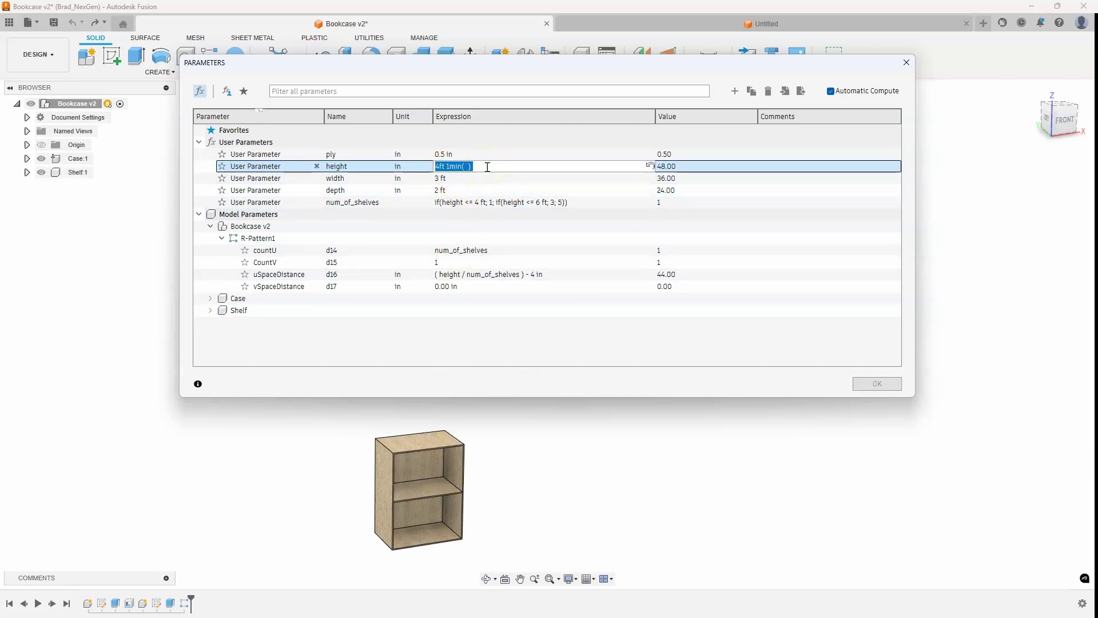
pyautogui.write('4.5ft')
pyautogui.press('Return')
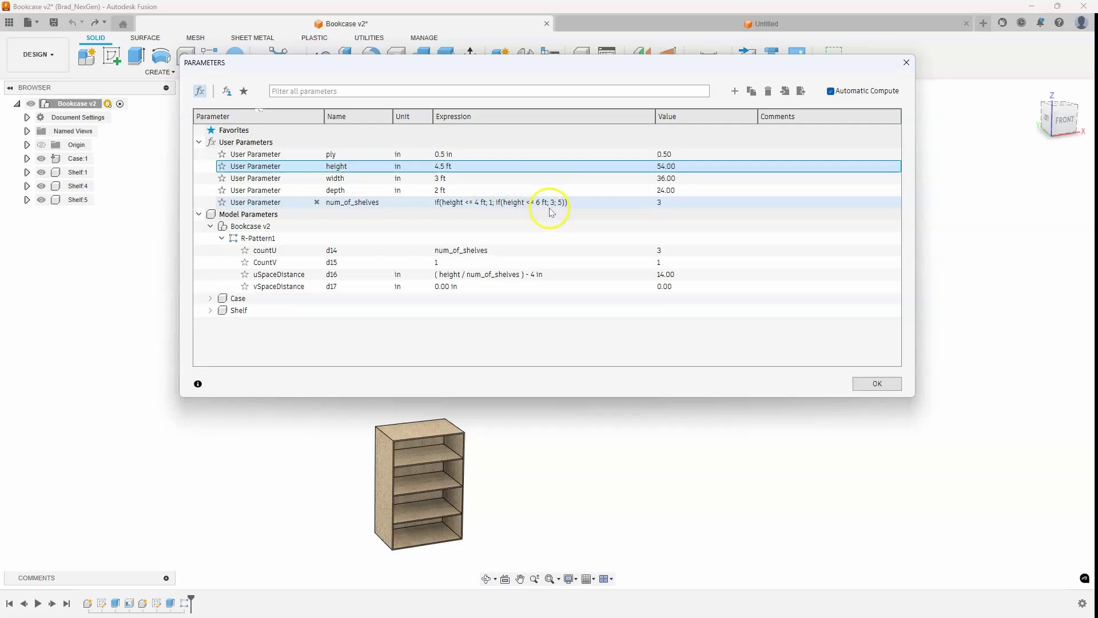
pyautogui.click(460, 170)
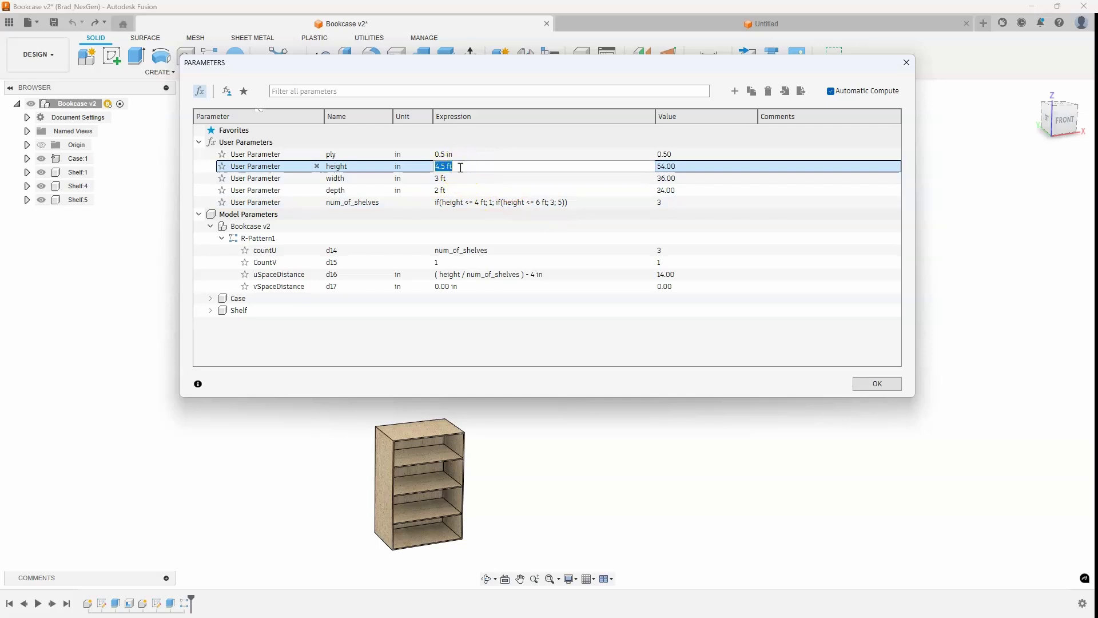
pyautogui.write('7ft')
pyautogui.press('Return')
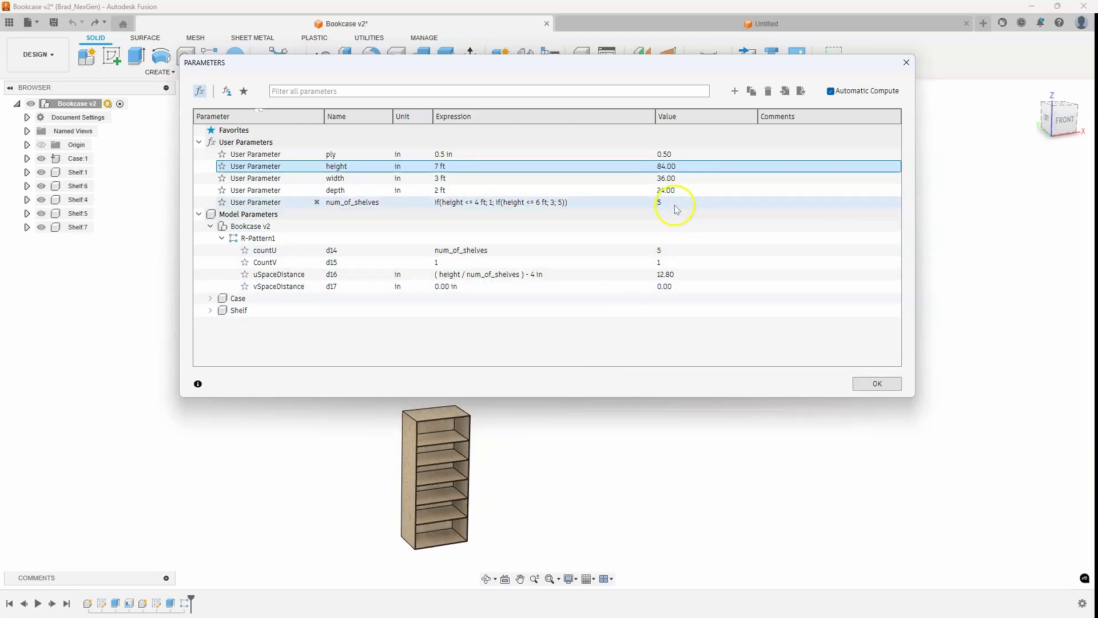
pyautogui.click(238, 451)
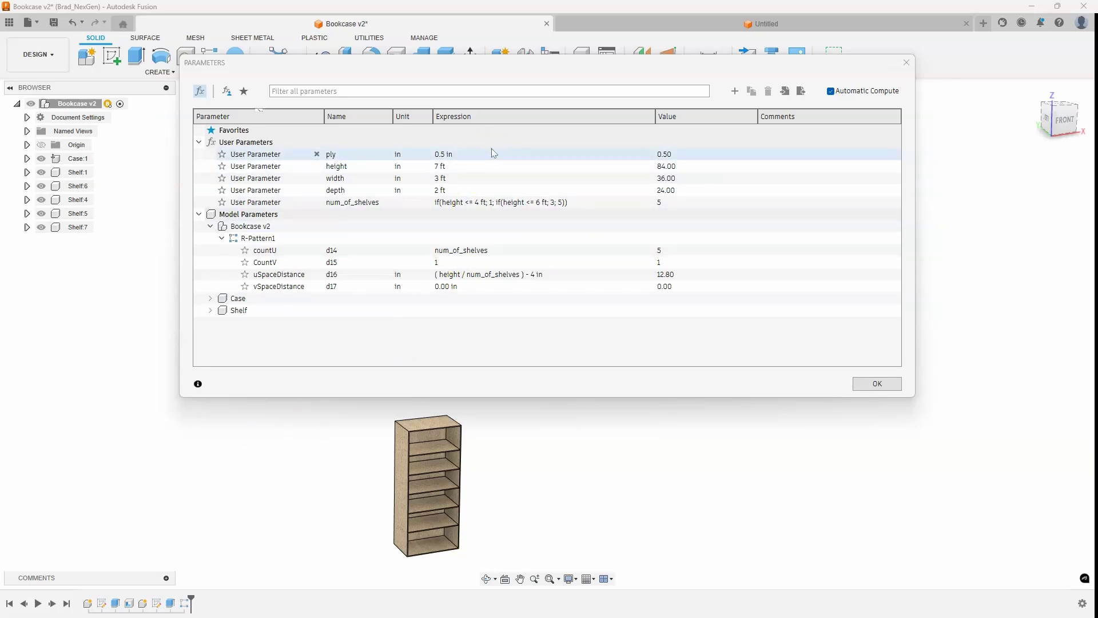
# - Begin ply's expression with an if function and a height <=6ft condition
pyautogui.click(500, 167)
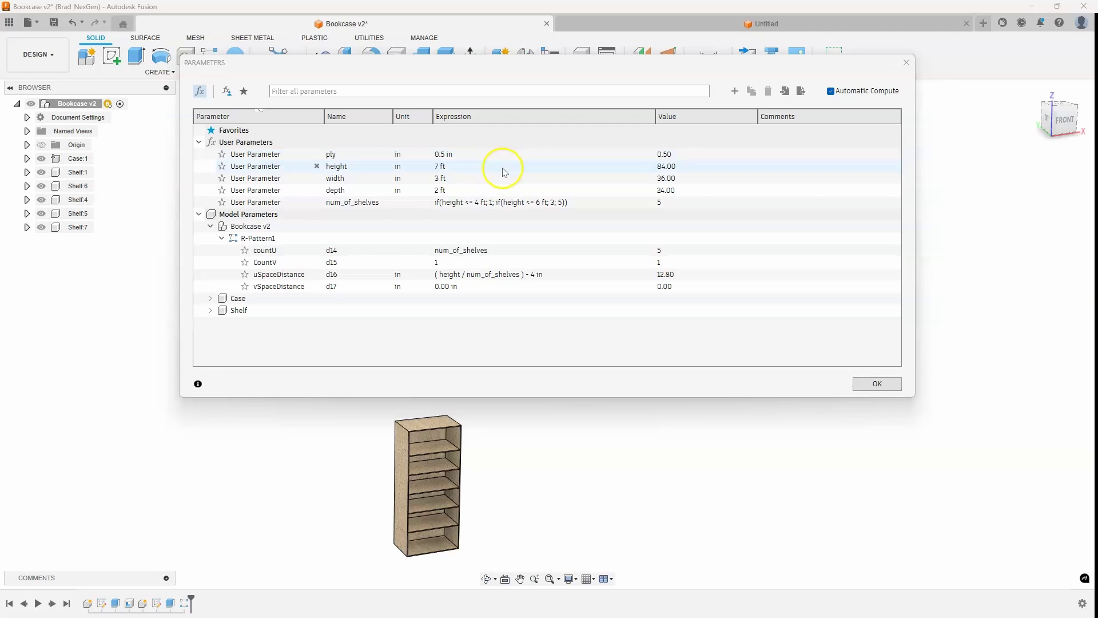
pyautogui.click(479, 154)
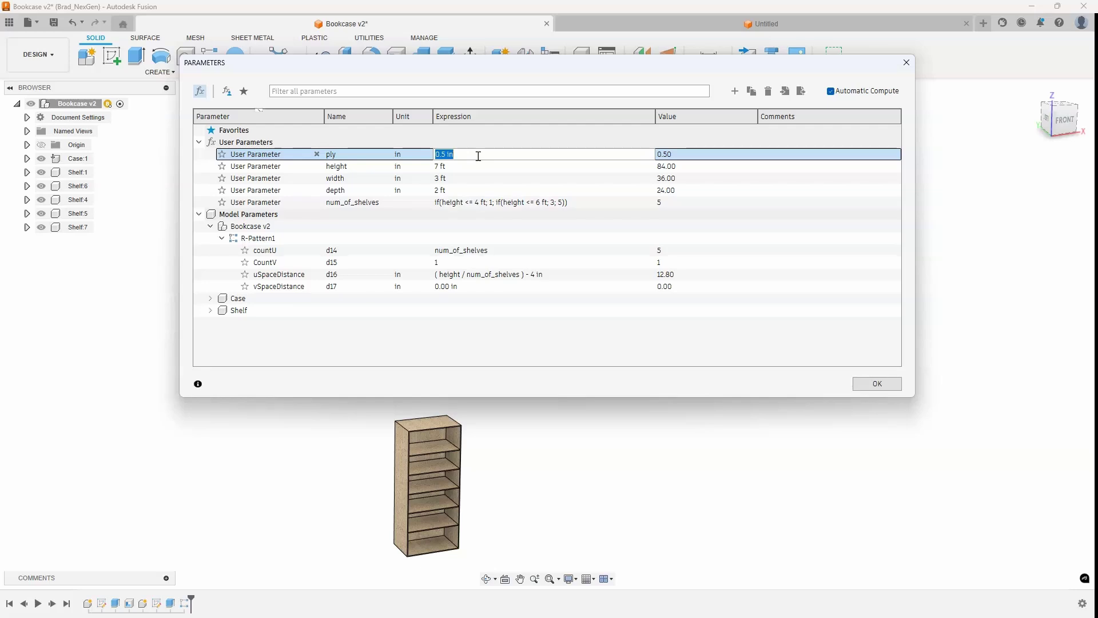
pyautogui.write('if')
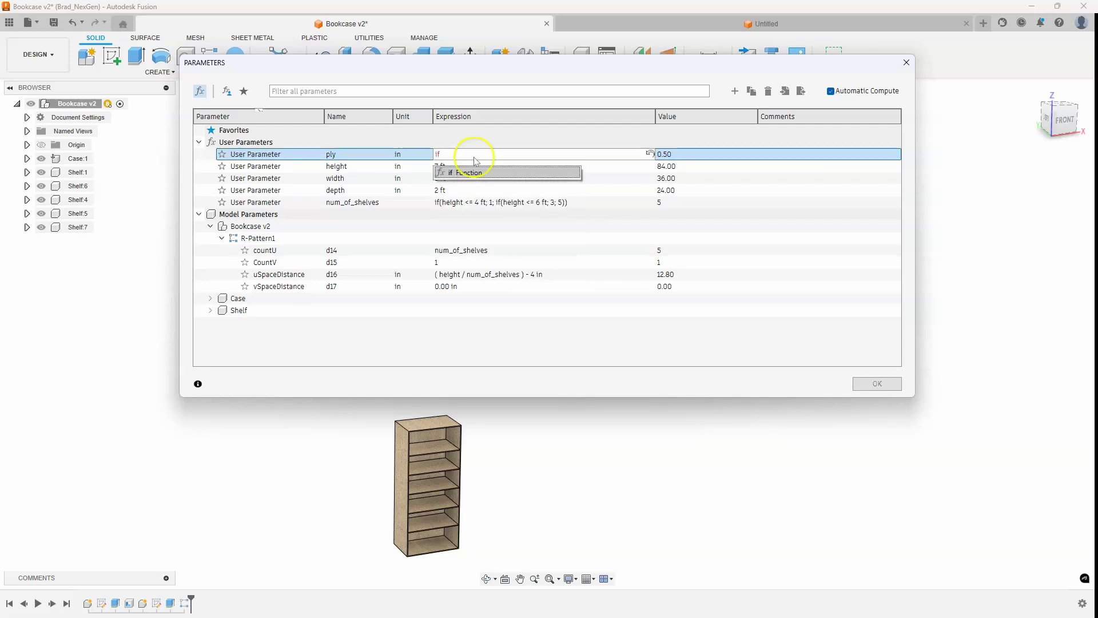
pyautogui.doubleClick(471, 171)
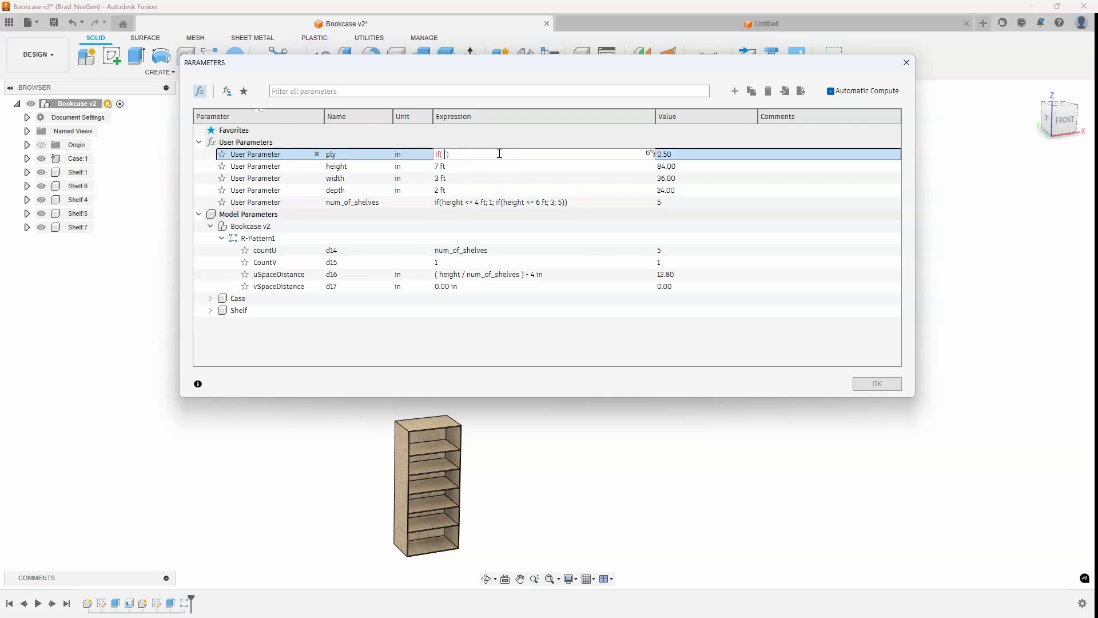
pyautogui.write('(he')
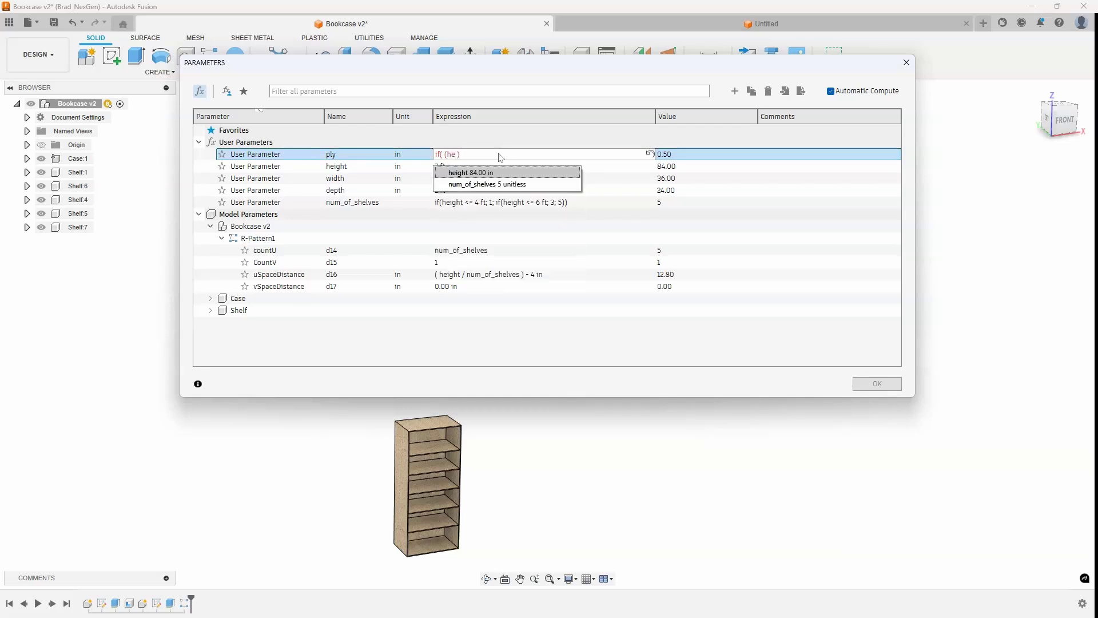
pyautogui.click(479, 172)
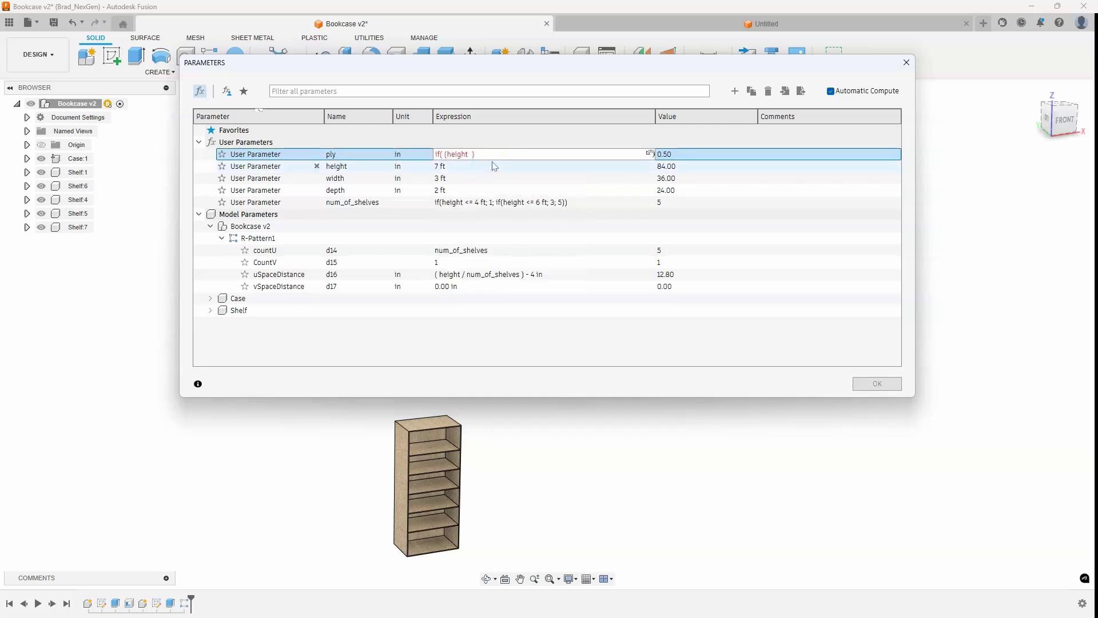
pyautogui.write('<=6')
pyautogui.press('BackSpace')
pyautogui.write('f')
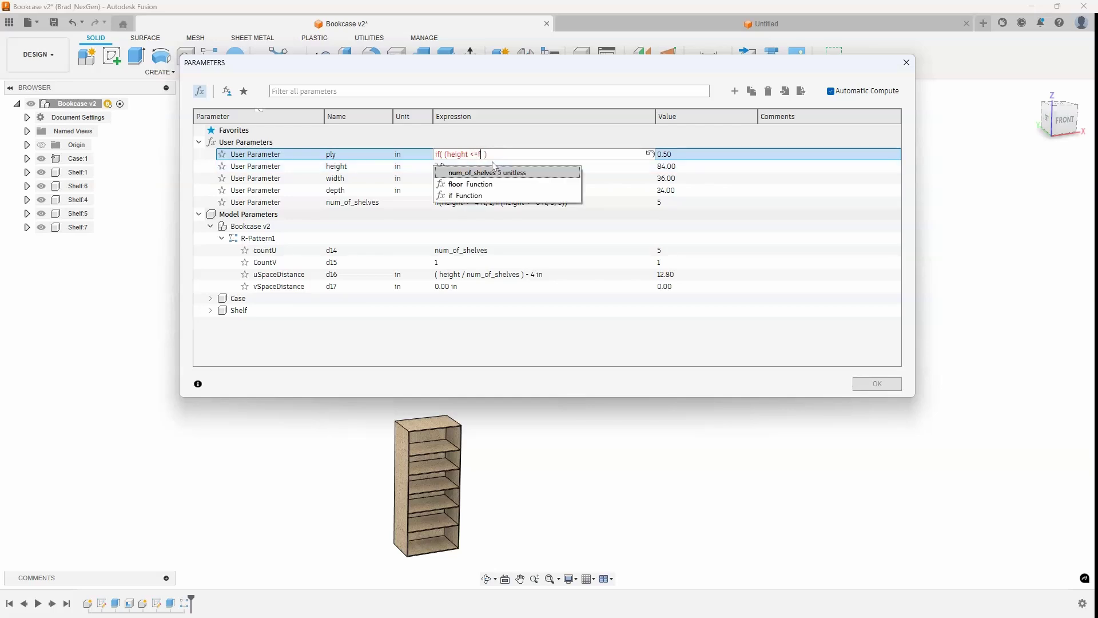
pyautogui.press('BackSpace')
# - Finish ply as if((height <=6ft) and (width <= 3ft);0.5;0.75)
pyautogui.write('6ft')
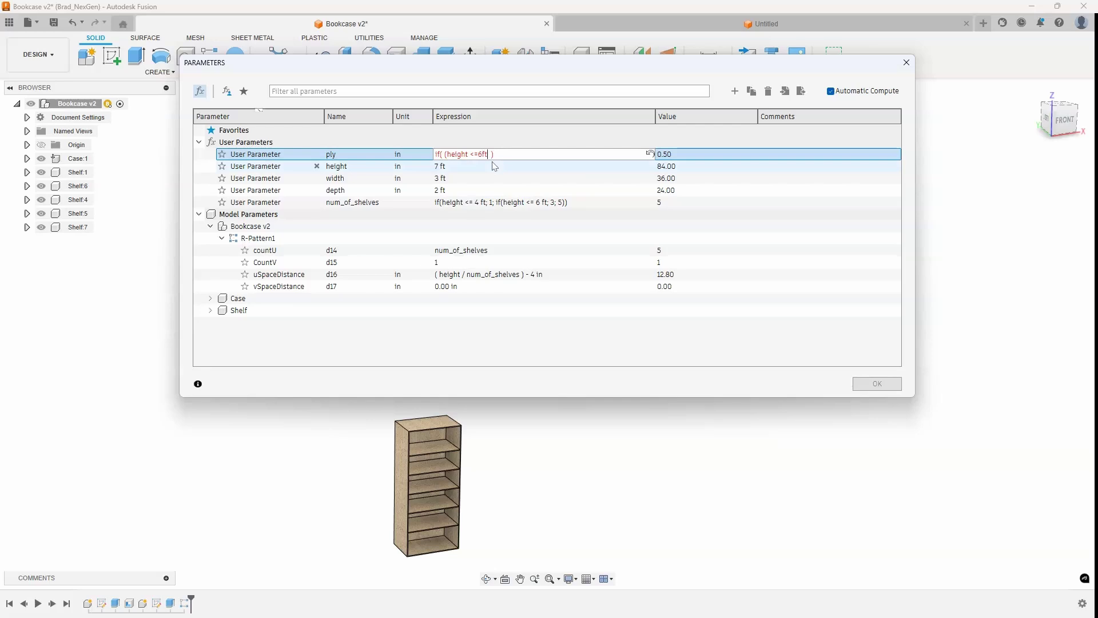
pyautogui.write(') and (width <= 3ft)')
pyautogui.click(444, 155)
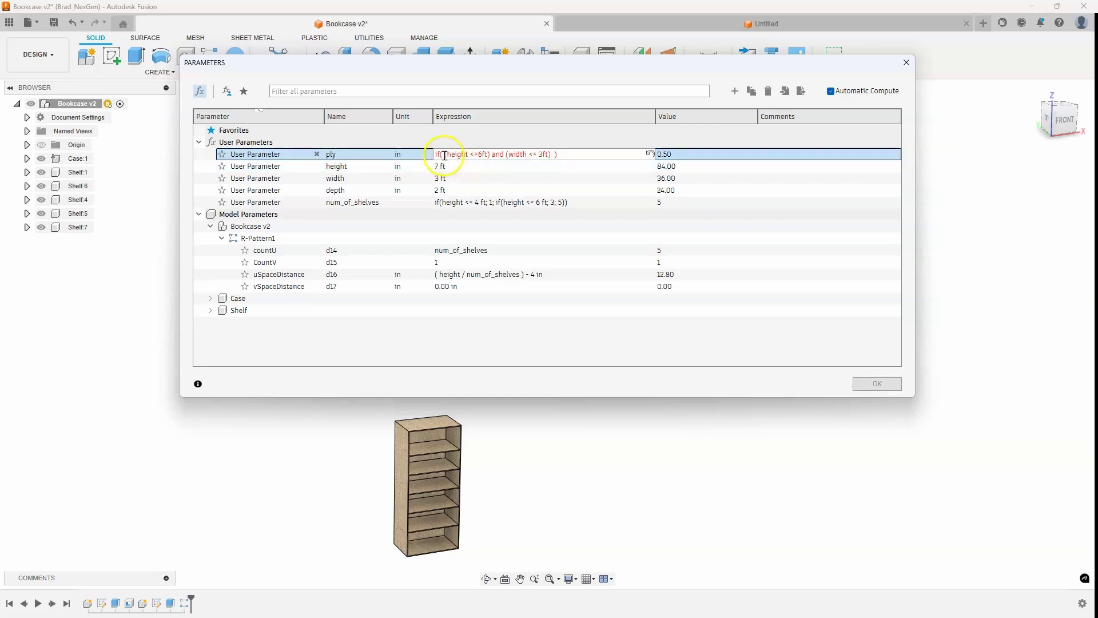
pyautogui.write('(')
pyautogui.press('End')
pyautogui.press('Left')
pyautogui.press('Left')
pyautogui.write('0')
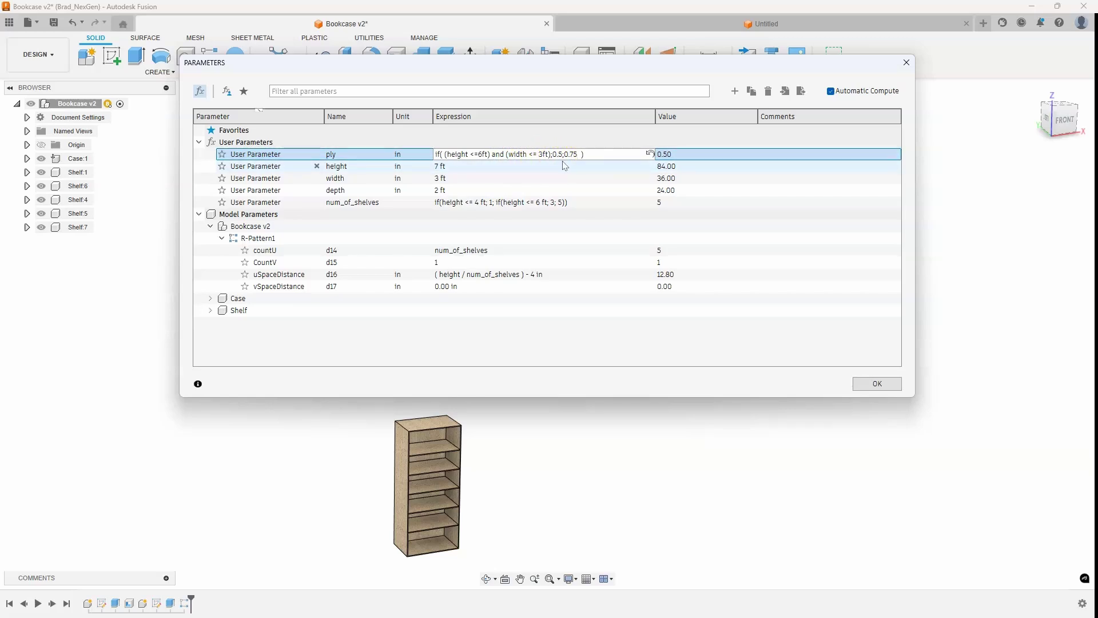
pyautogui.click(573, 161)
# - Test a 6 ft height, which briefly drops ply to 0.50
pyautogui.moveTo(609, 163); pyautogui.dragTo(719, 167)
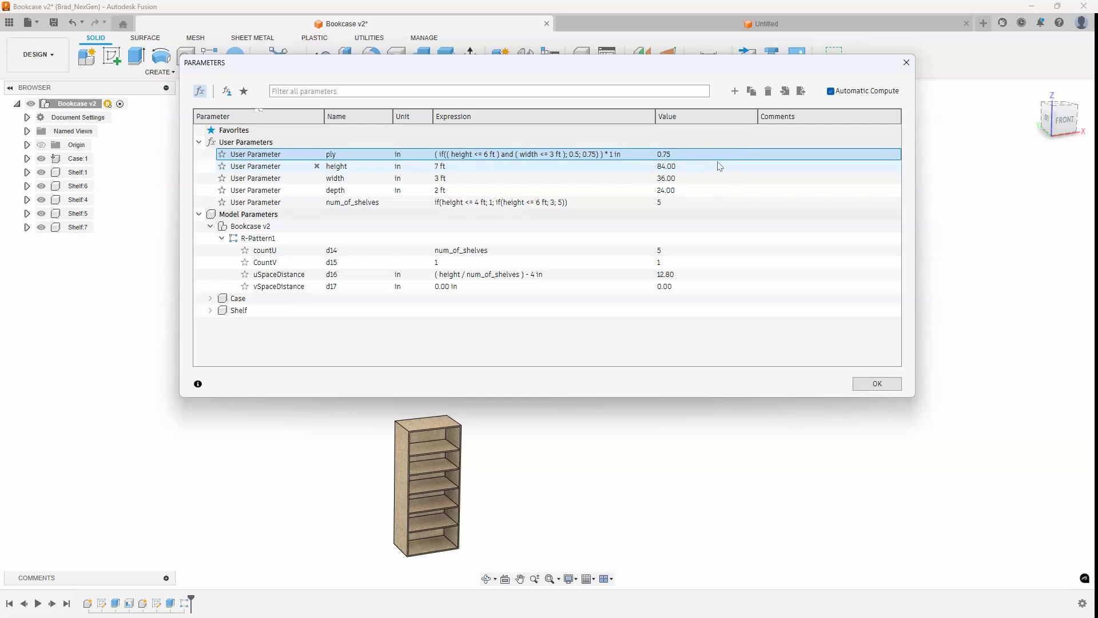
pyautogui.moveTo(707, 164); pyautogui.dragTo(678, 158)
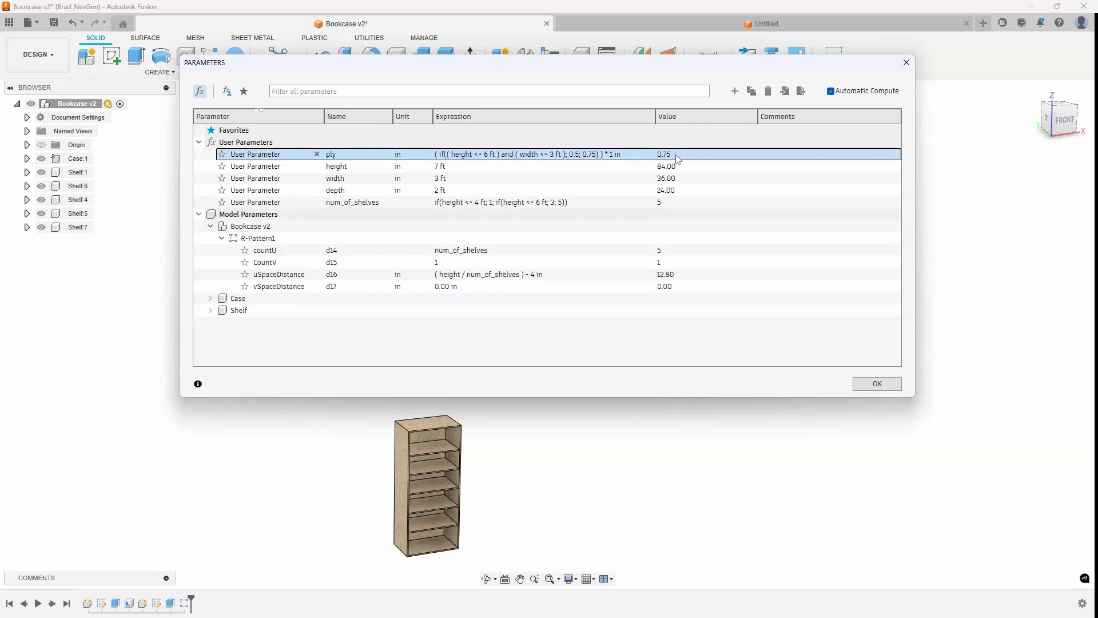
pyautogui.moveTo(657, 162); pyautogui.dragTo(439, 168)
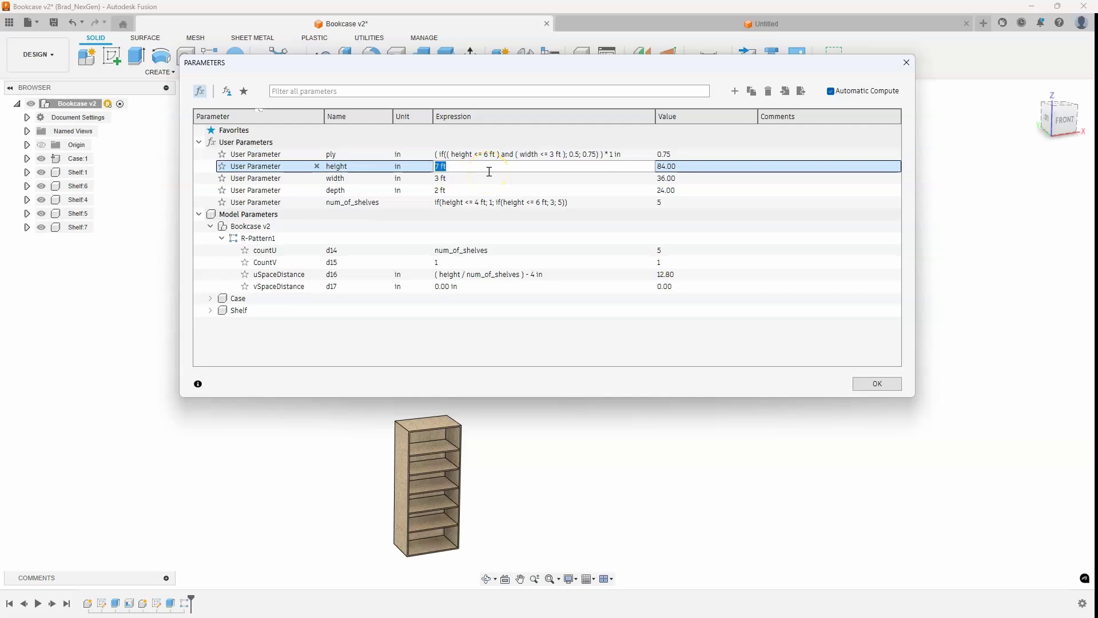
pyautogui.write('6 ft')
pyautogui.press('Return')
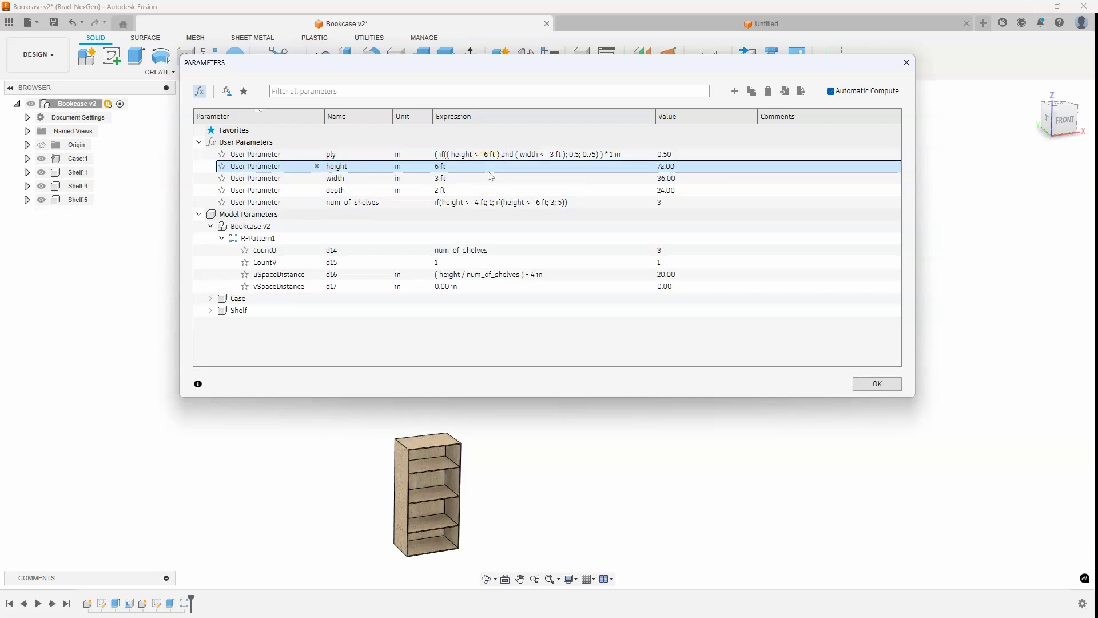
# - Set height back to 7 ft and view the whole five-shelf bookcase
pyautogui.moveTo(661, 163); pyautogui.dragTo(688, 166)
pyautogui.scroll(2, 491, 428)
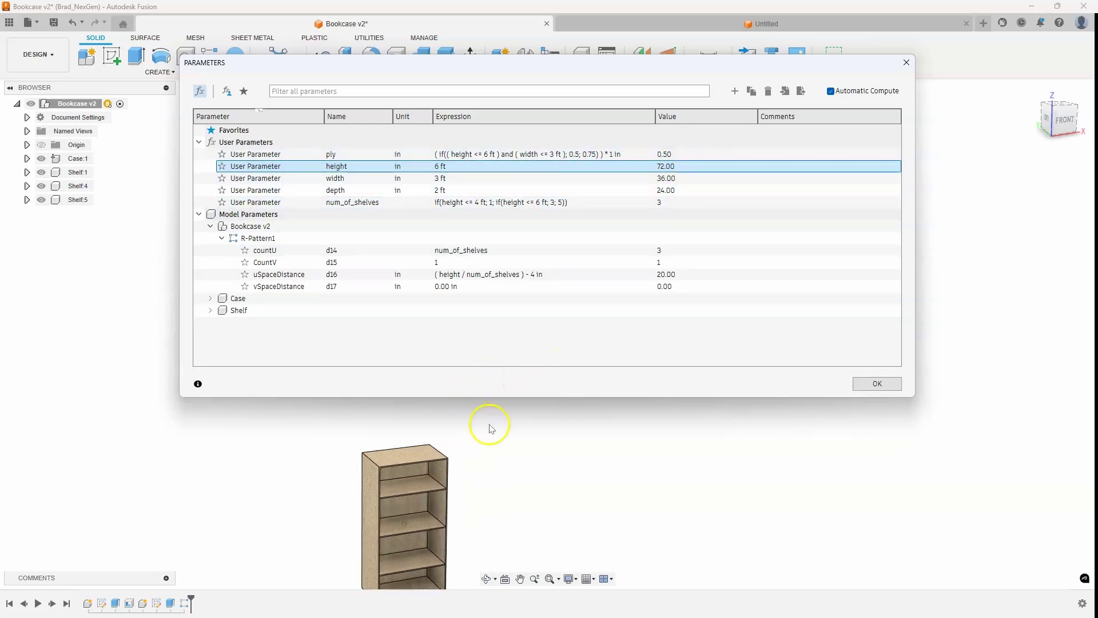
pyautogui.scroll(5, 490, 428)
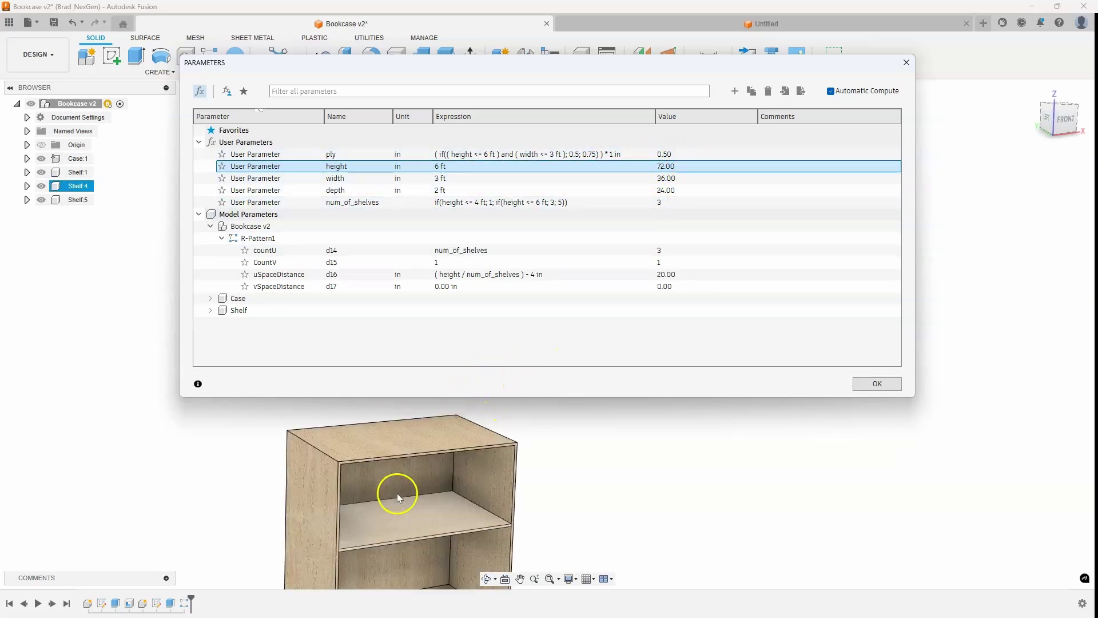
pyautogui.click(362, 433)
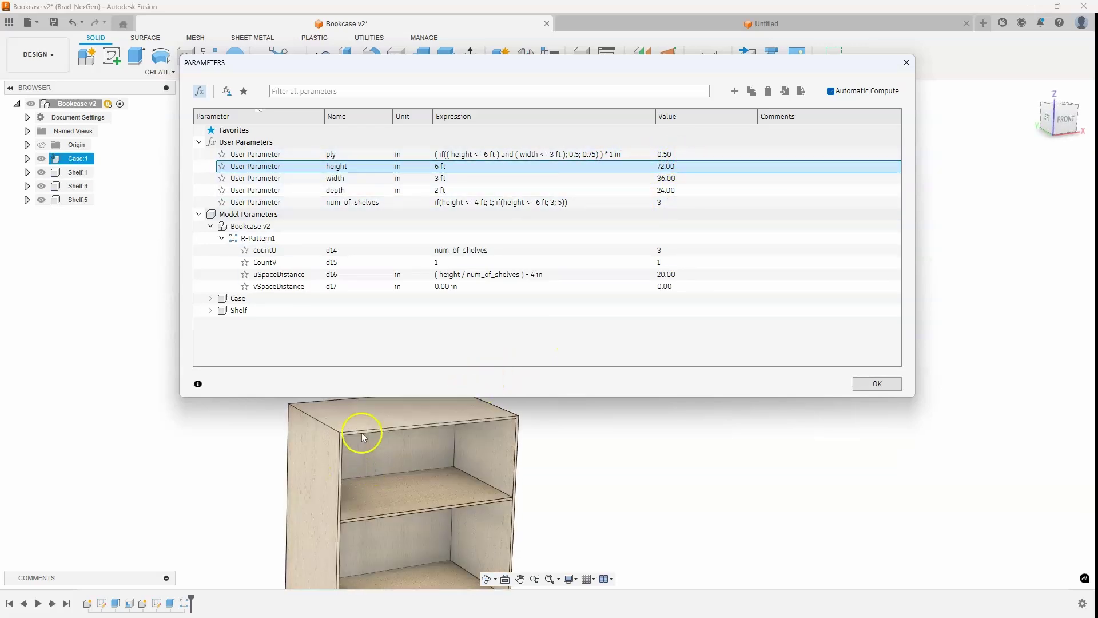
pyautogui.click(444, 166)
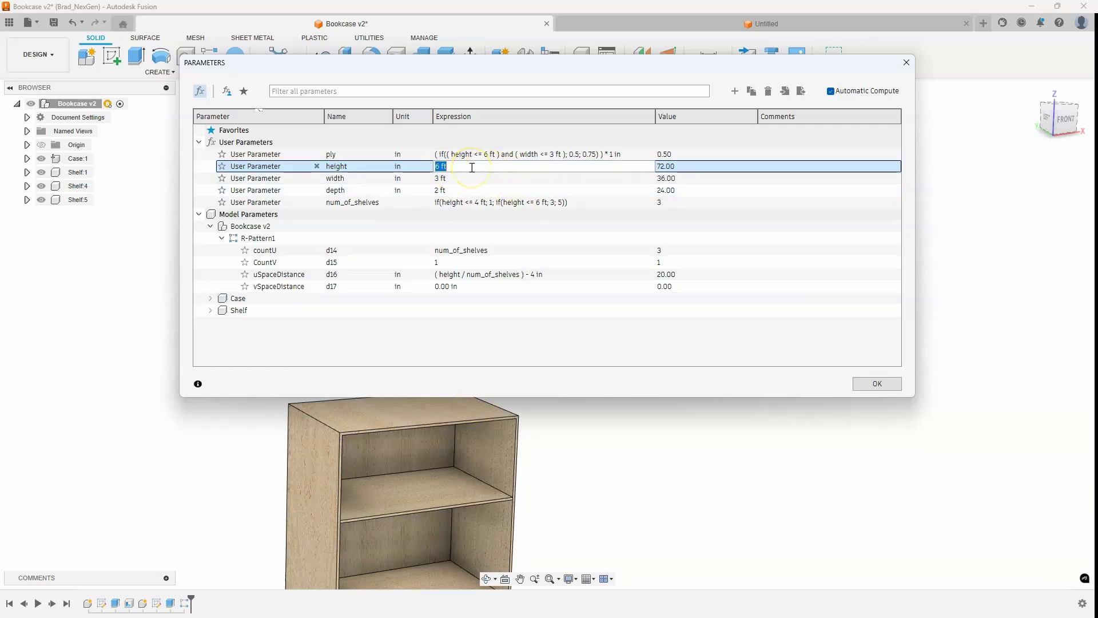
pyautogui.write('7ft')
pyautogui.press('Return')
pyautogui.click(306, 441)
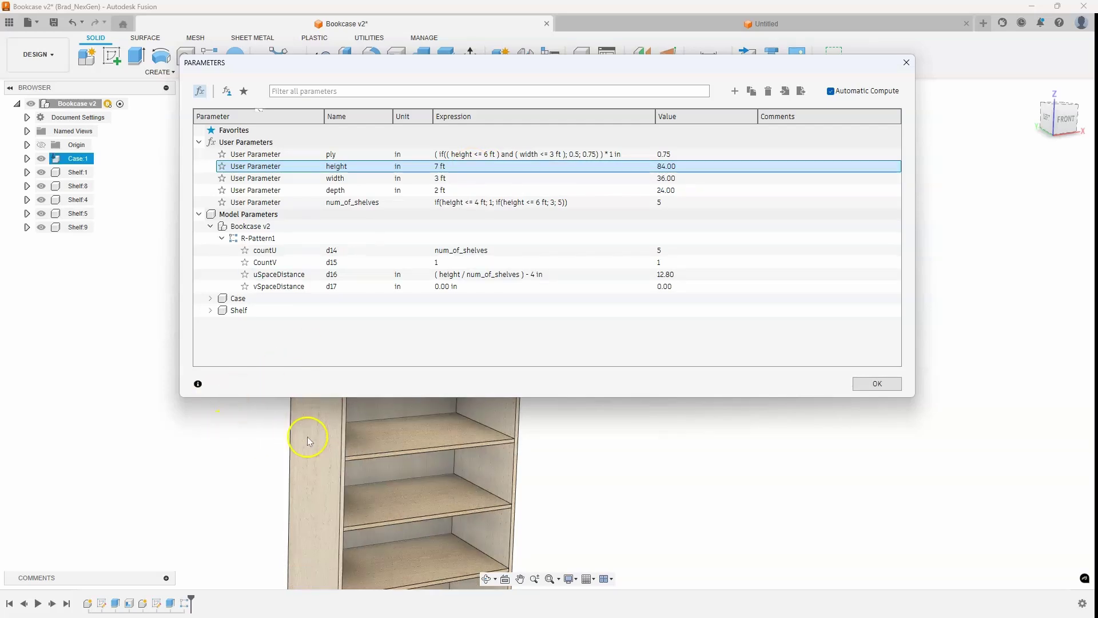
pyautogui.keyDown('shift'); pyautogui.moveTo(372, 440); pyautogui.dragTo(559, 470, button='middle'); pyautogui.keyUp('shift')
pyautogui.scroll(-5, 558, 468)
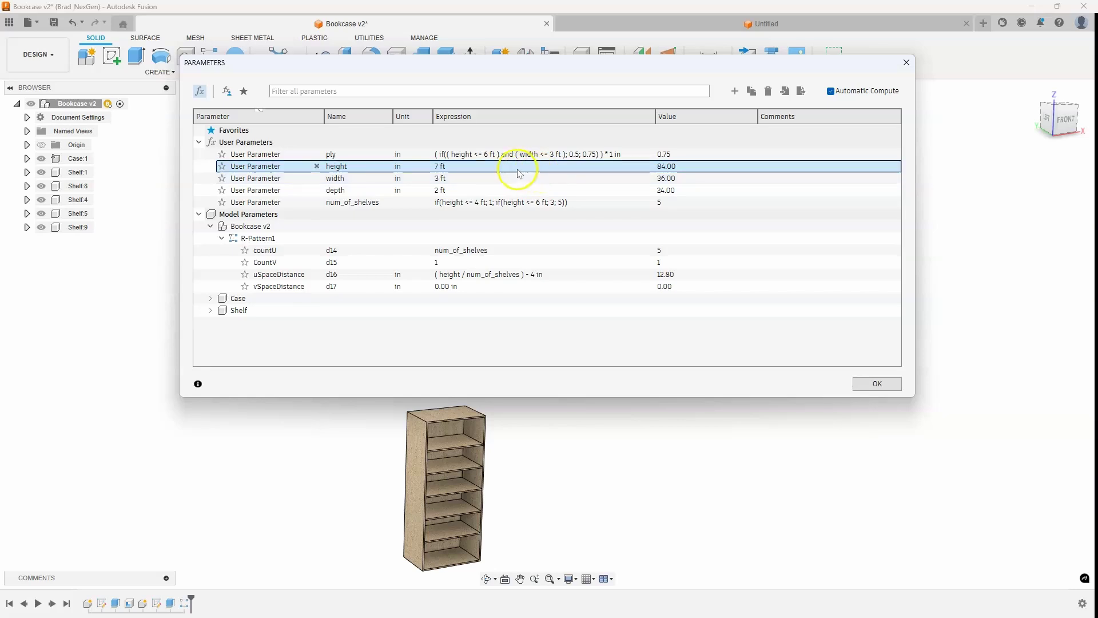
# - Set the height to 6 ft and the width to 6 ft
pyautogui.click(465, 169)
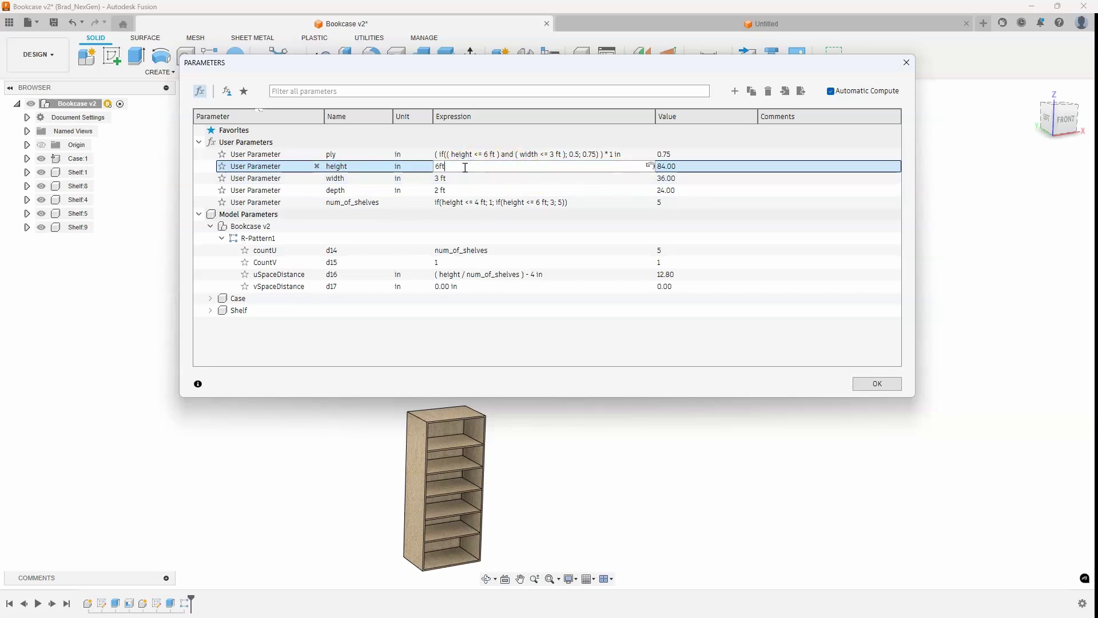
pyautogui.press('Return')
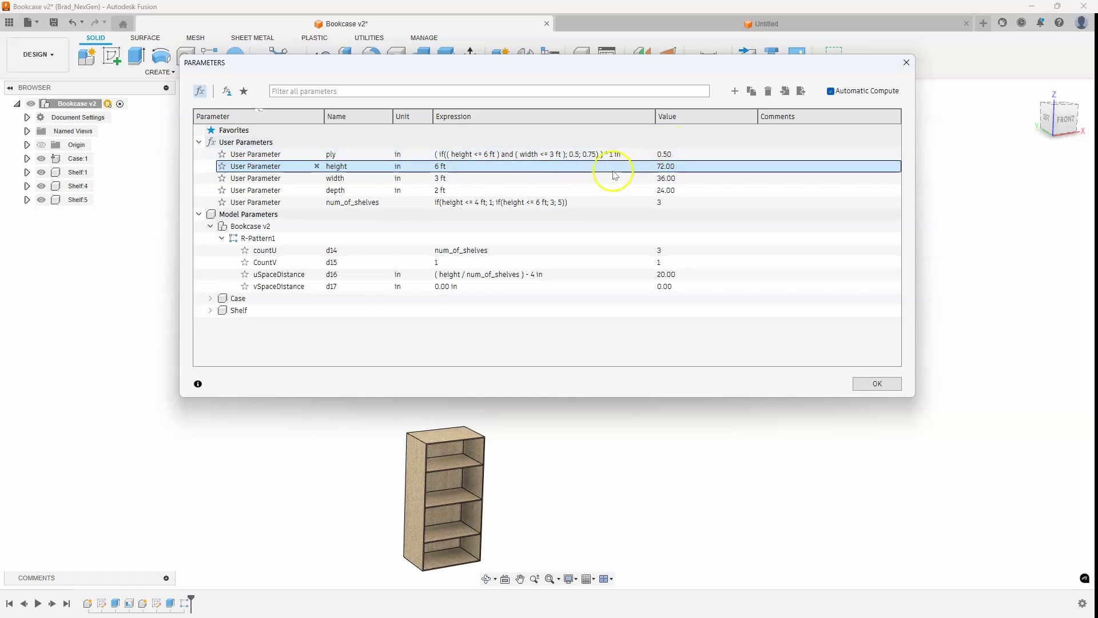
pyautogui.click(462, 180)
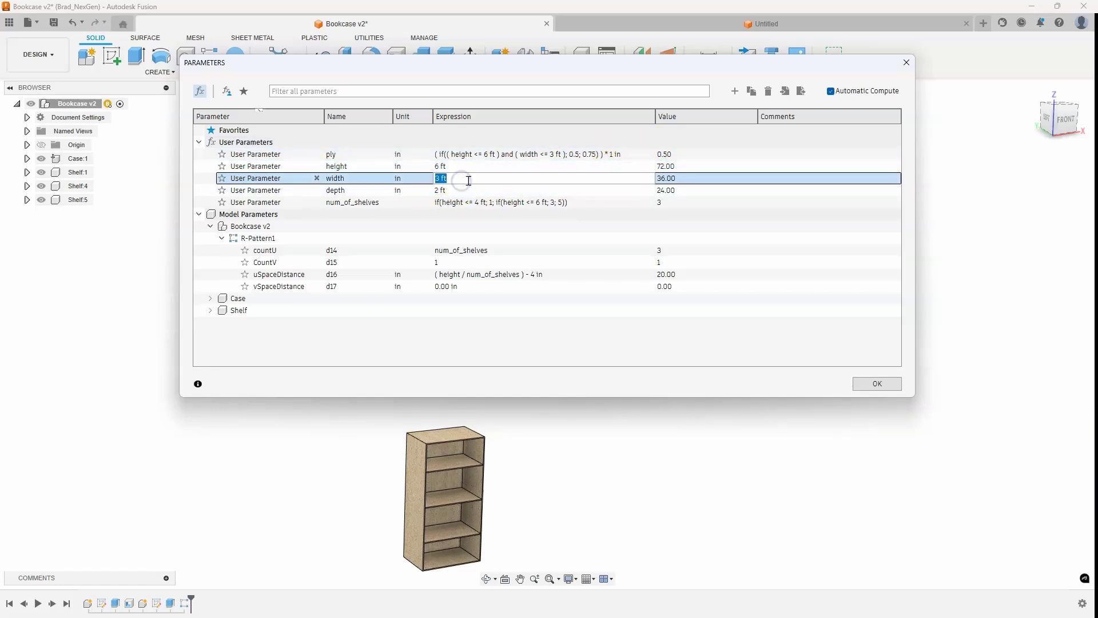
pyautogui.write('6ft')
pyautogui.press('Return')
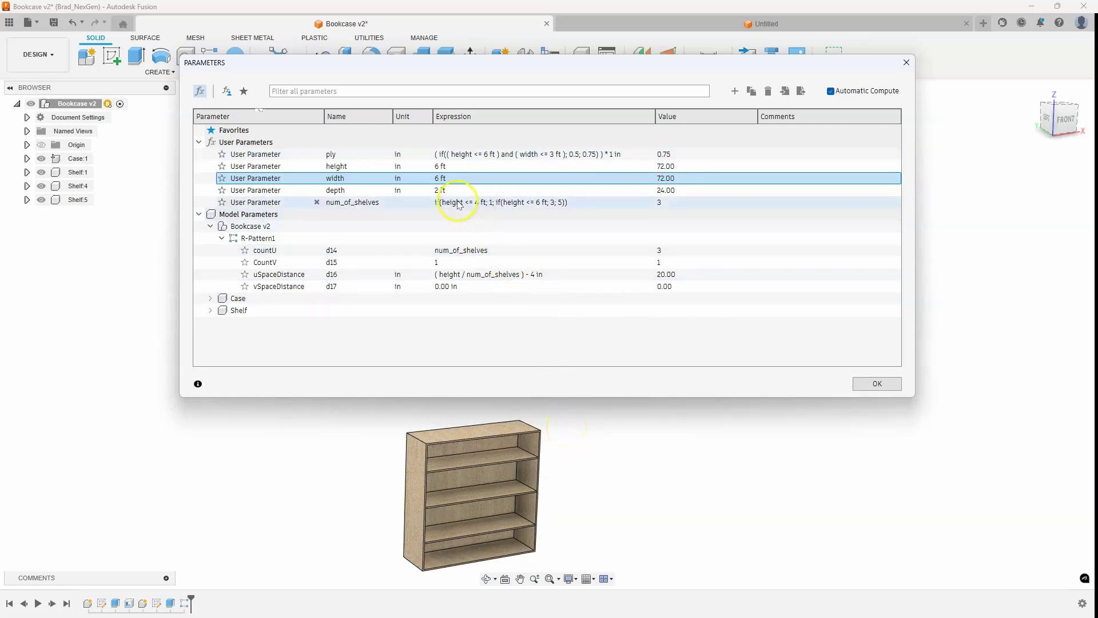
# - Raise the height to 9 ft and close the Parameters dialog with OK
pyautogui.click(453, 166)
pyautogui.write('9ft')
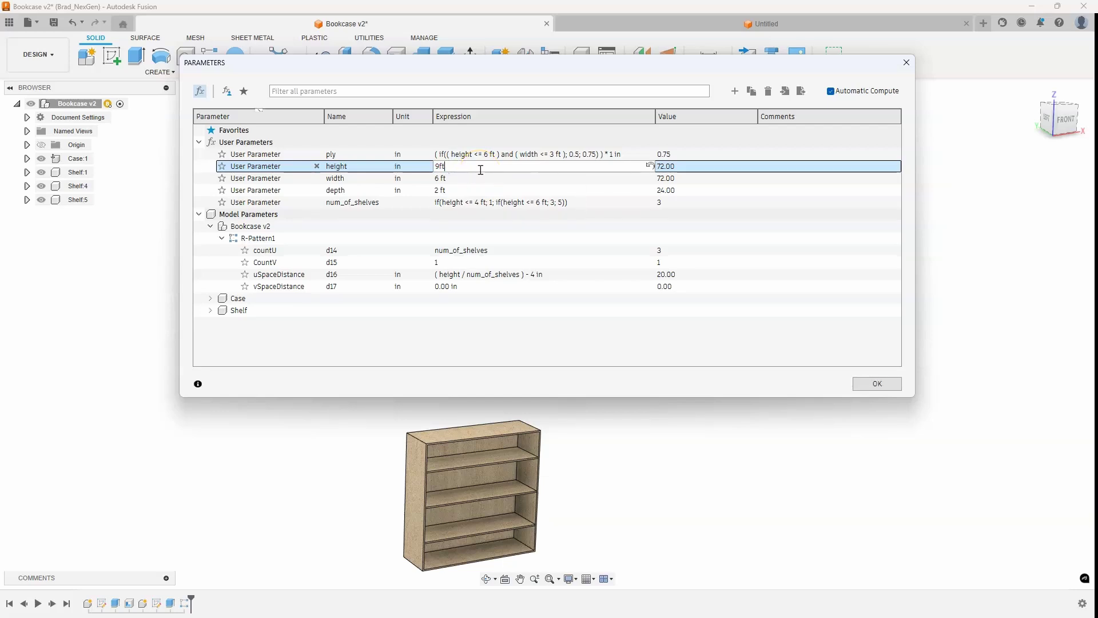
pyautogui.press('Return')
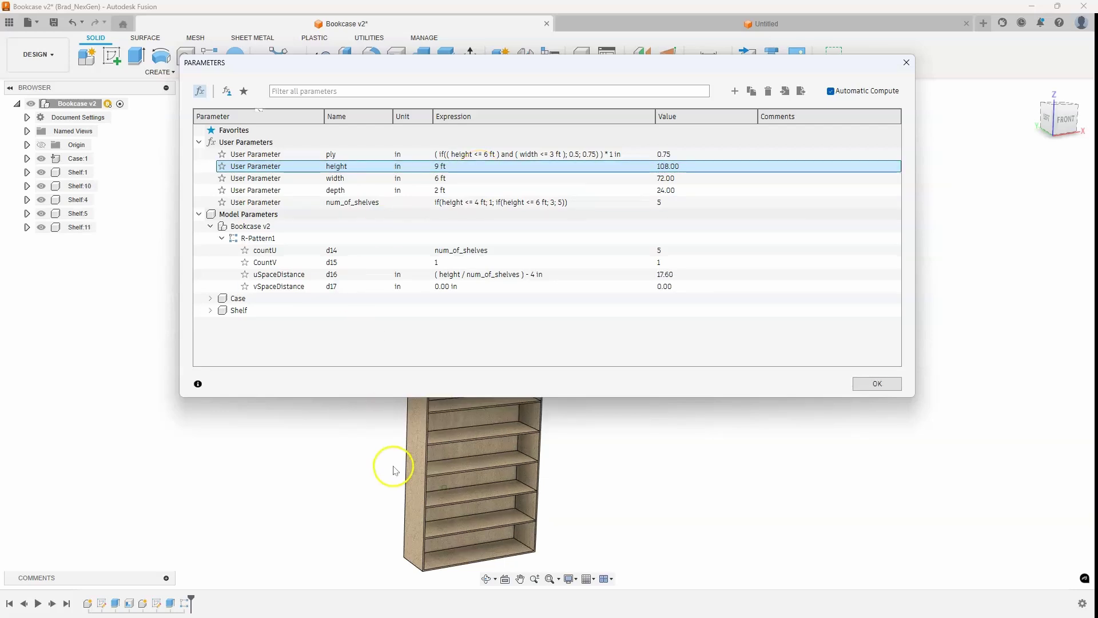
pyautogui.scroll(-4, 490, 446)
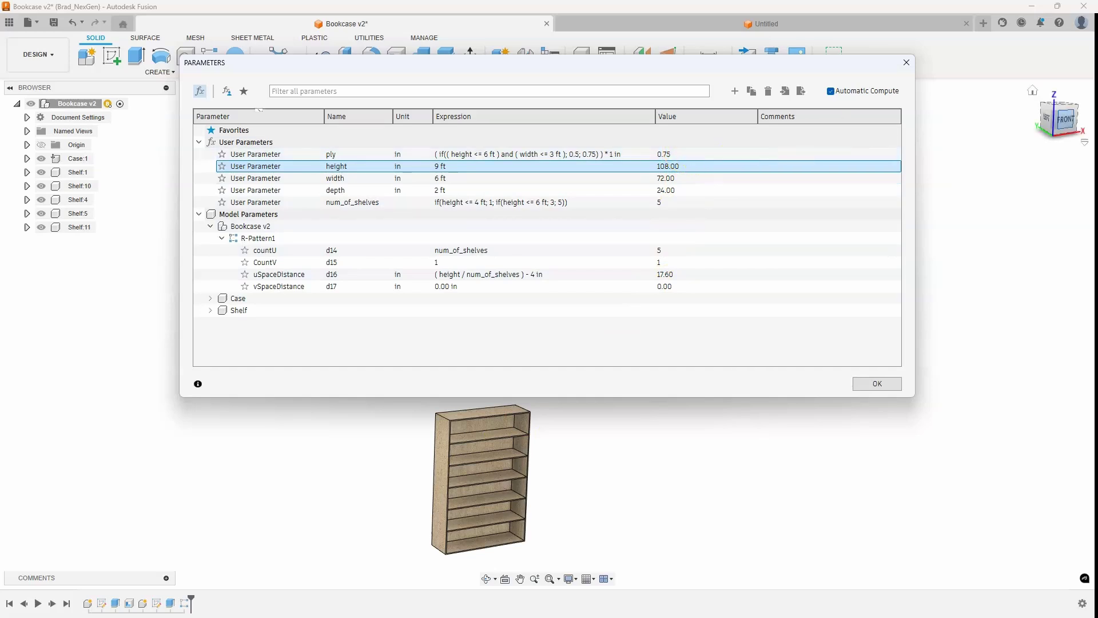
pyautogui.click(877, 383)
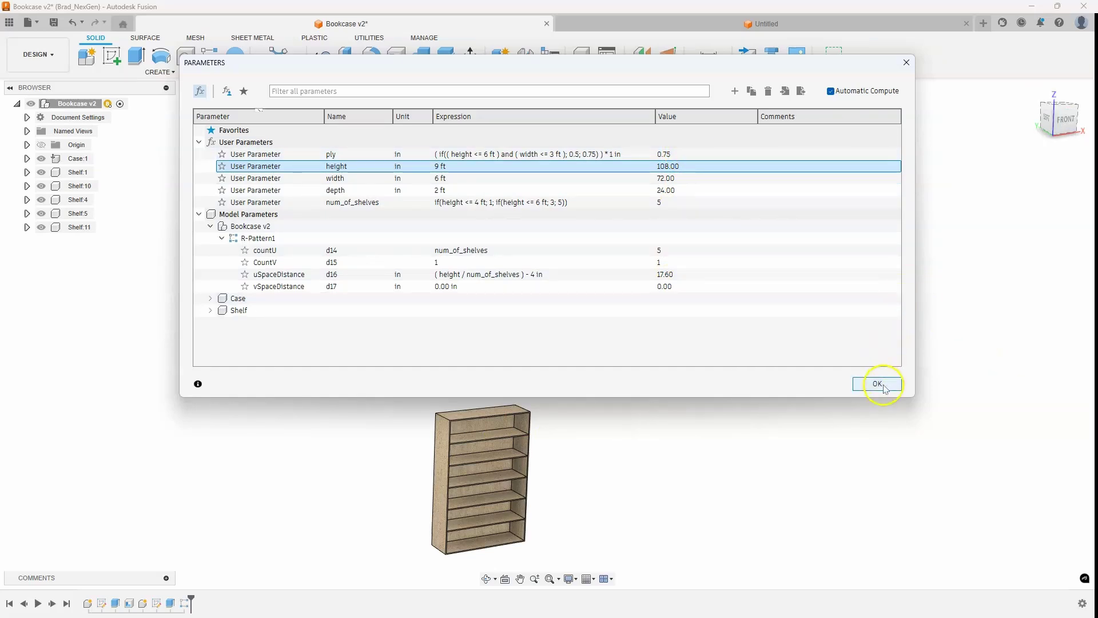
# - Open Product Documentation from Help > Learning and Documentation
pyautogui.click(1059, 22)
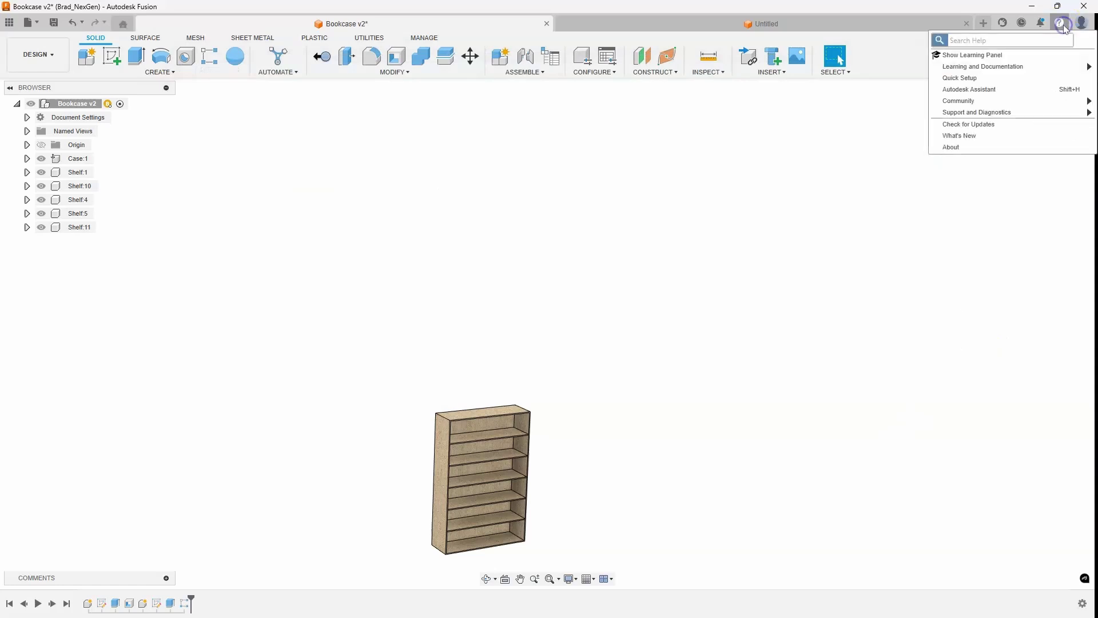
pyautogui.moveTo(972, 68)
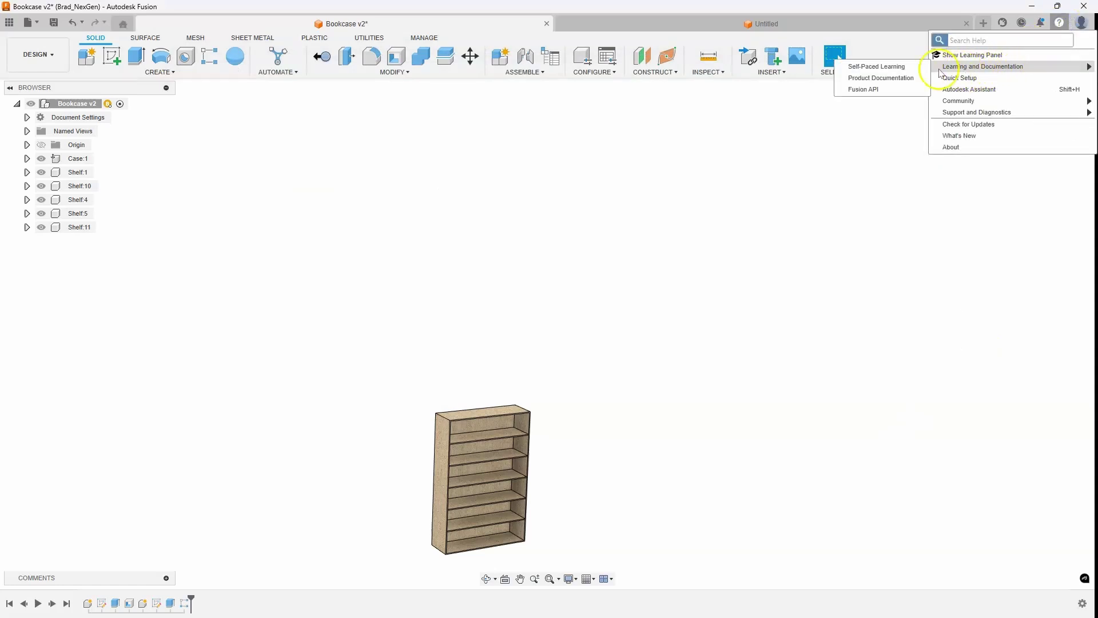
pyautogui.click(878, 79)
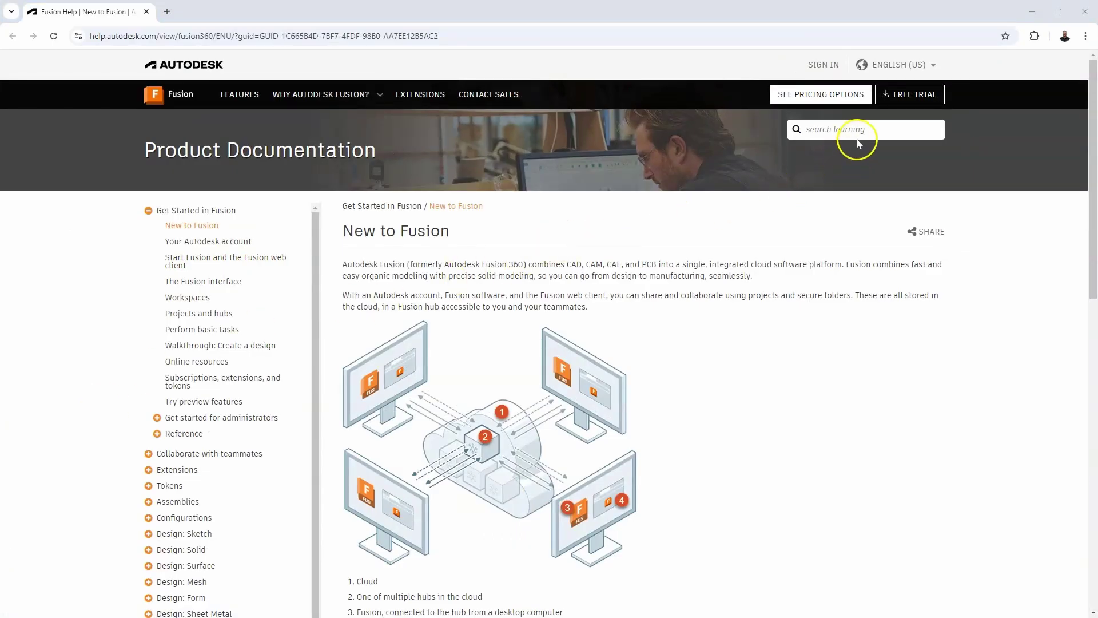
# - Search the help site for 'parameters' and open the Parameters reference page
pyautogui.click(854, 131)
pyautogui.write('parameters')
pyautogui.press('Return')
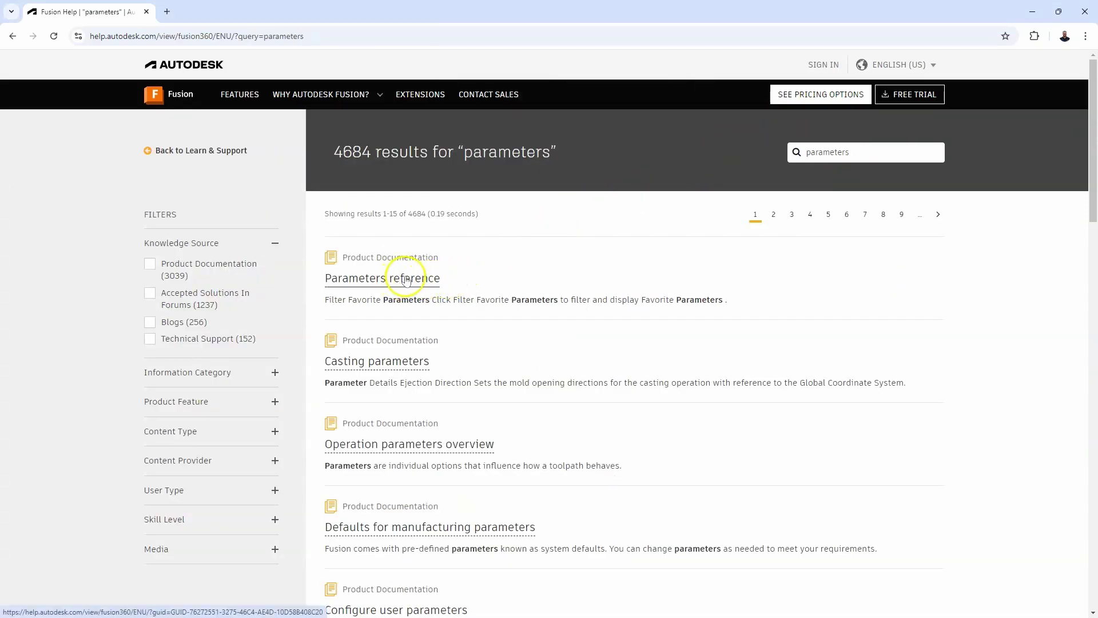
pyautogui.click(406, 281)
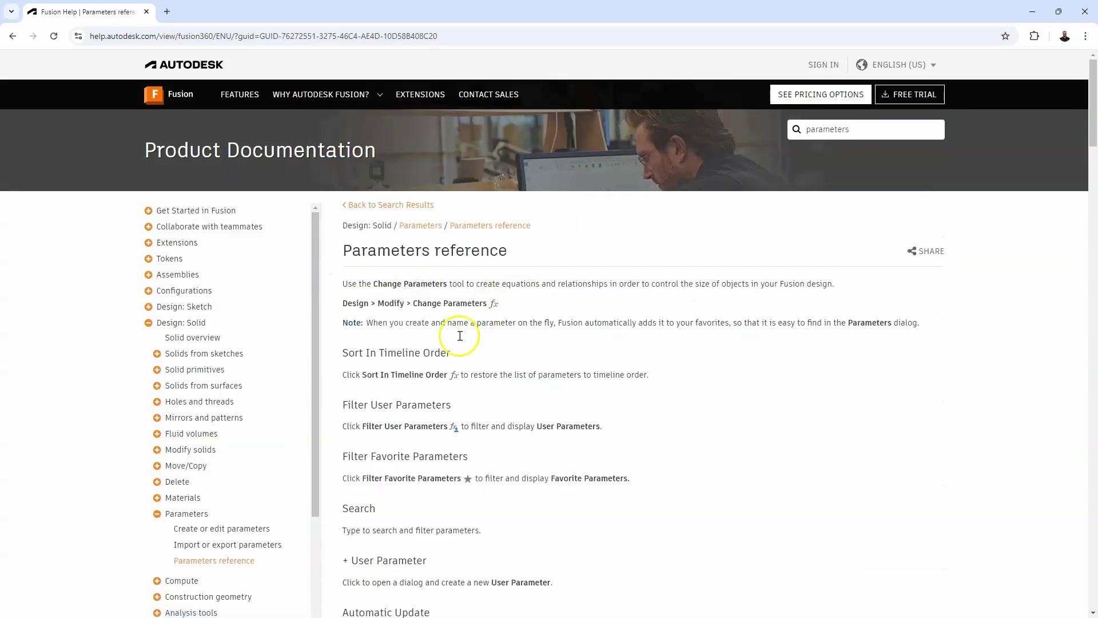
# - Scroll down to the Logic functions and If function sections
pyautogui.scroll(-12, 449, 347)
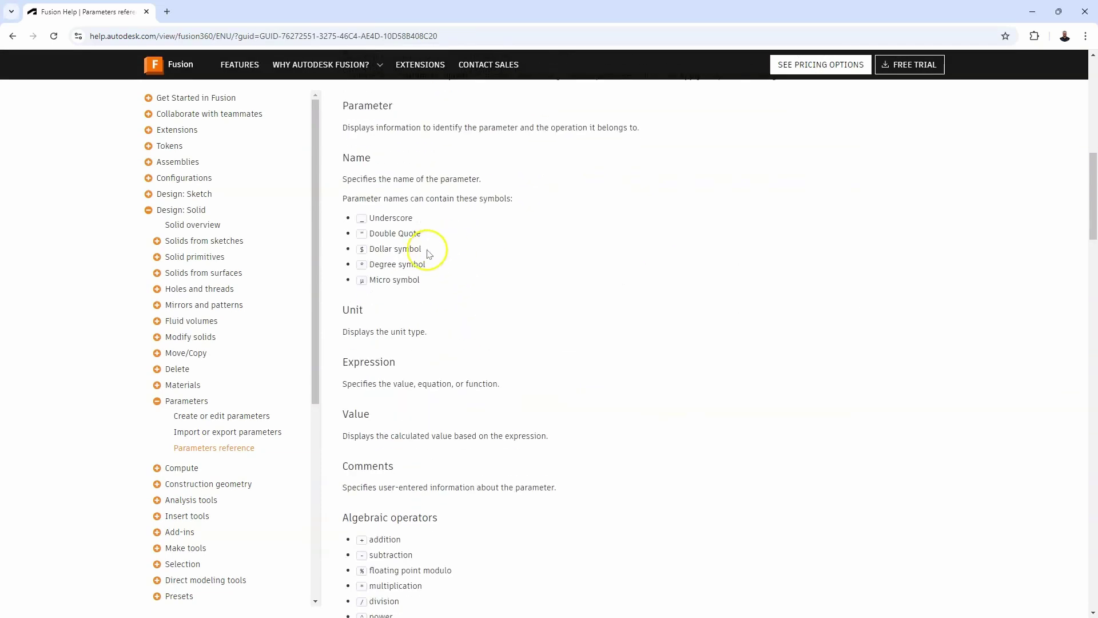
pyautogui.scroll(-10, 455, 274)
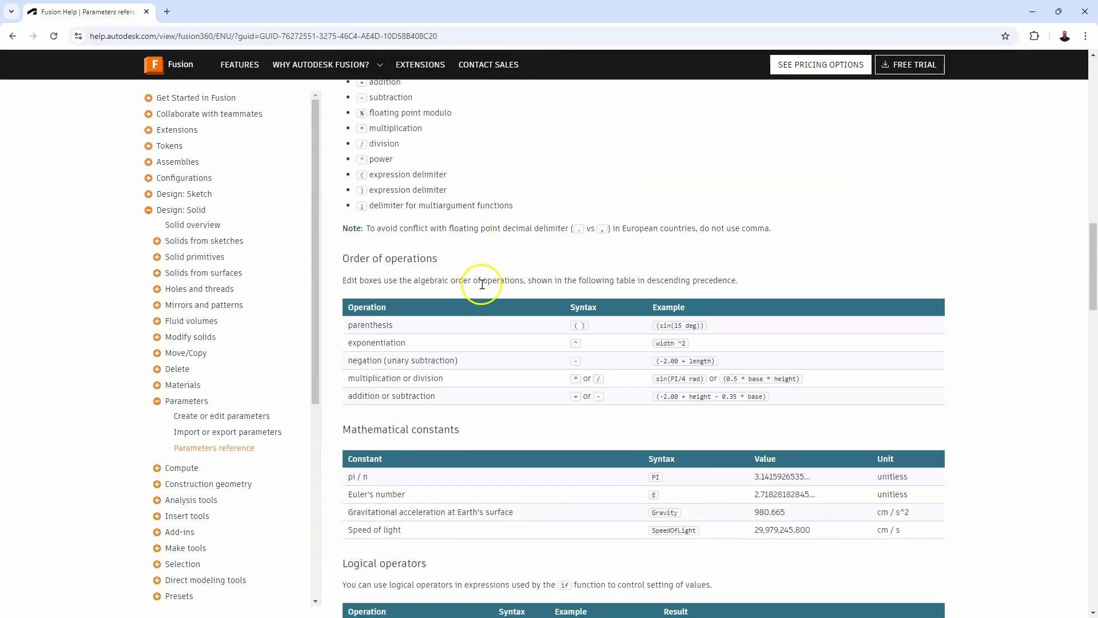
pyautogui.scroll(-3, 495, 284)
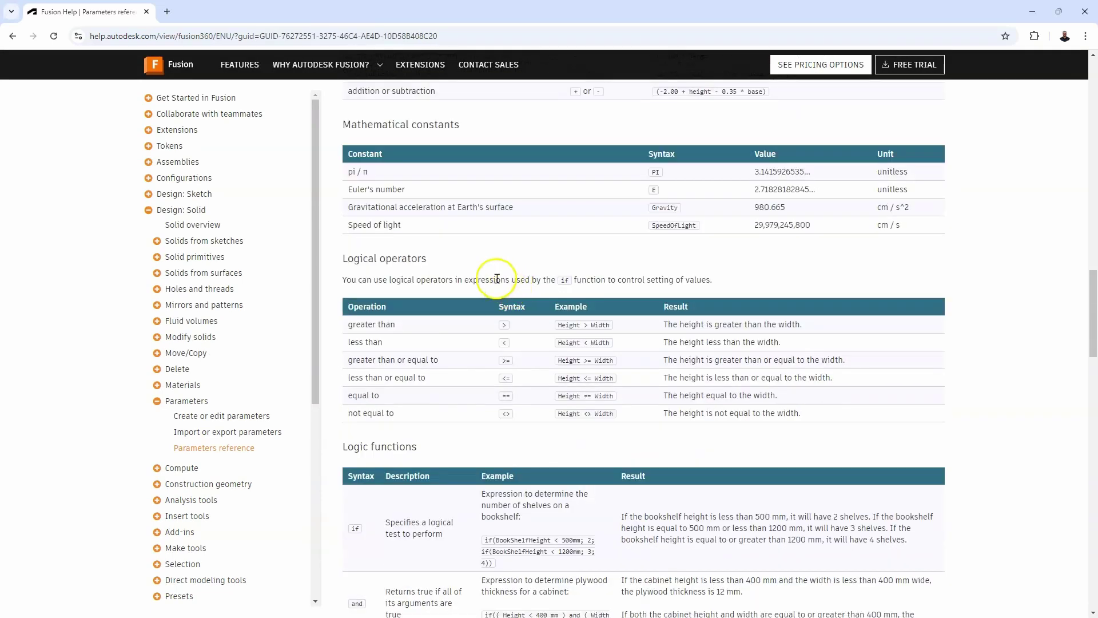
pyautogui.scroll(-2, 495, 284)
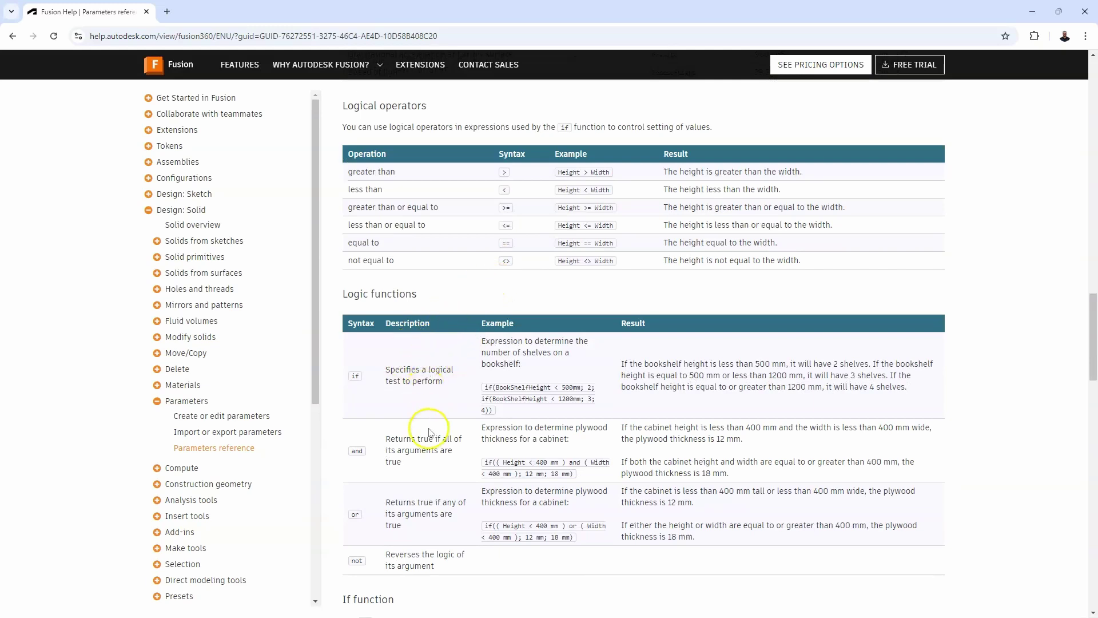
pyautogui.scroll(-3, 433, 415)
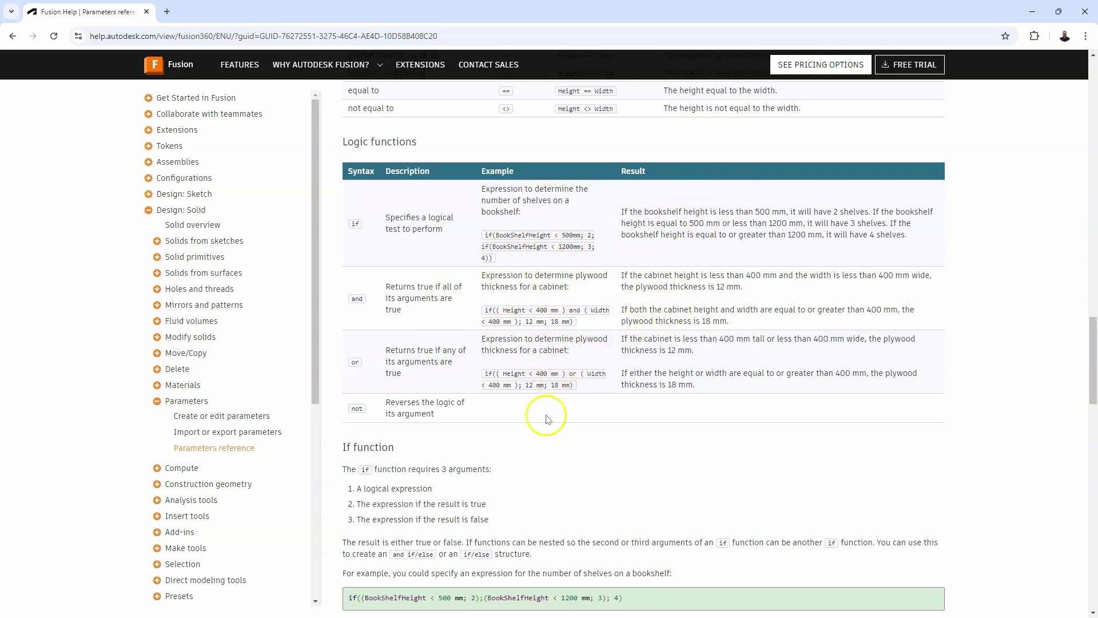
pyautogui.scroll(-5, 552, 429)
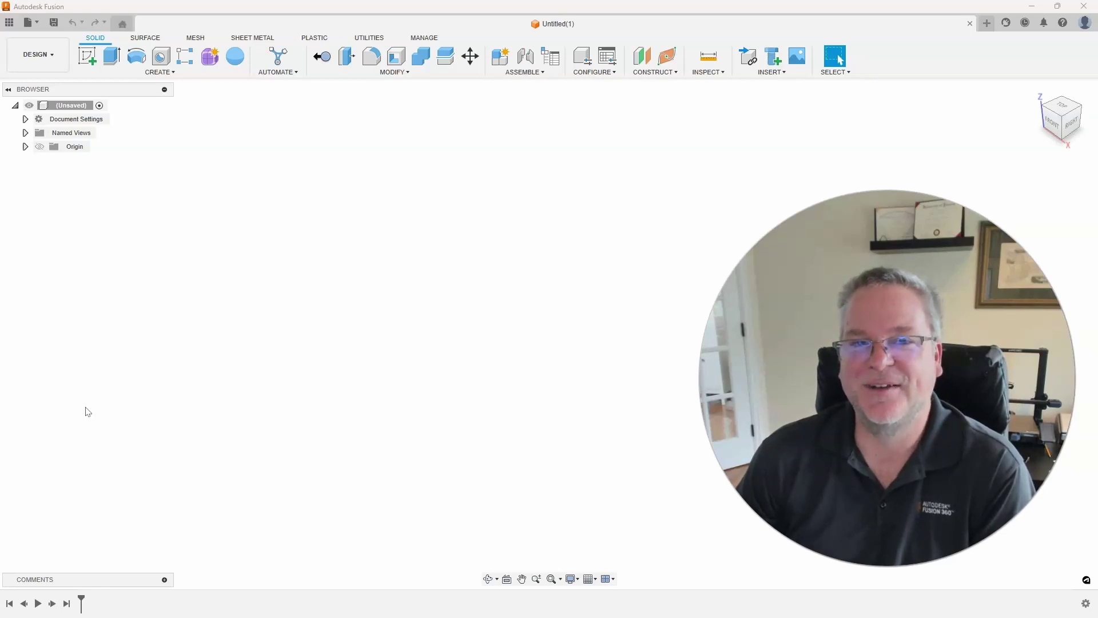
pyautogui.click(60, 388)
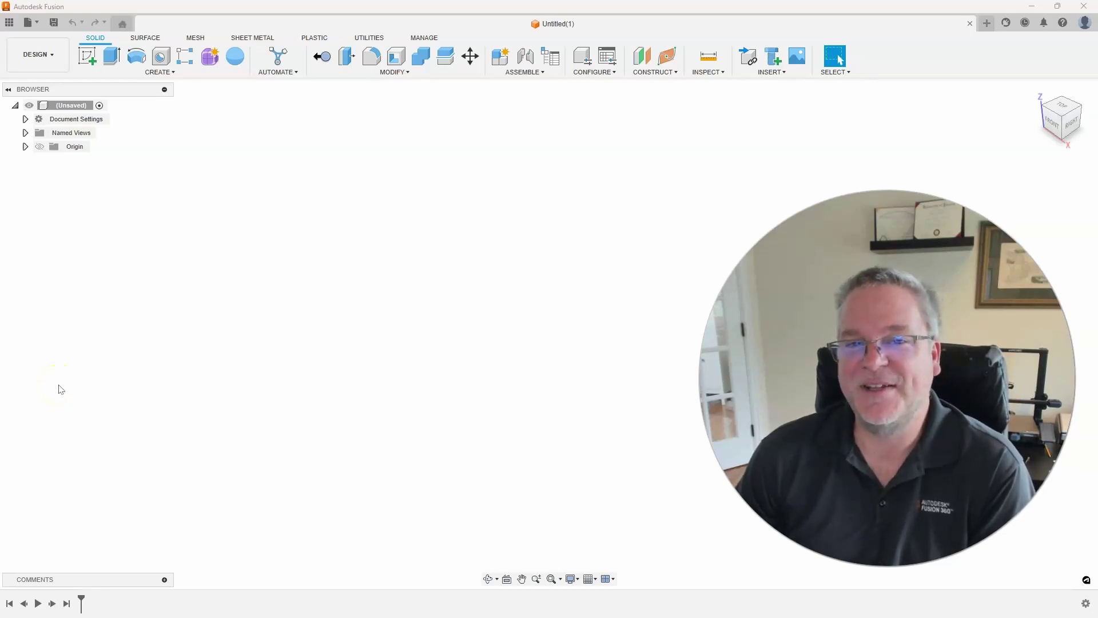